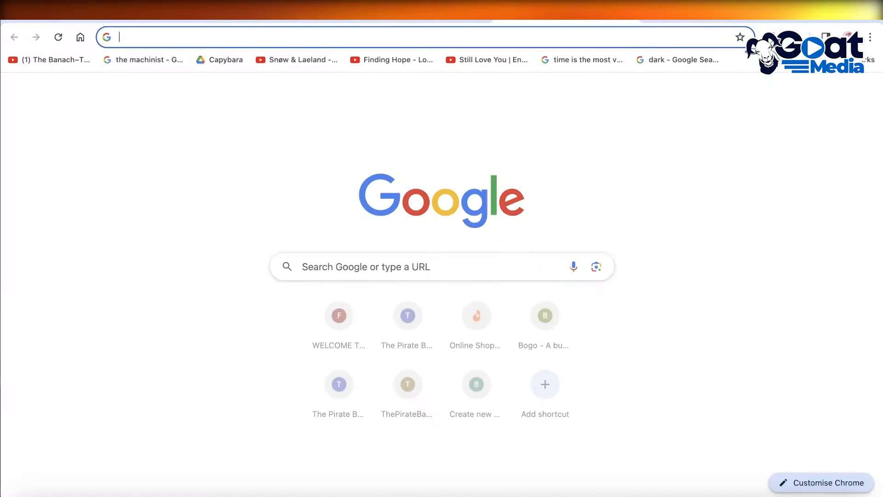
Step: Search the web for klavio, open the Klaviyo website and look over its home page
{"action": "type", "text": "klavio"}
{"action": "key", "text": "Return"}
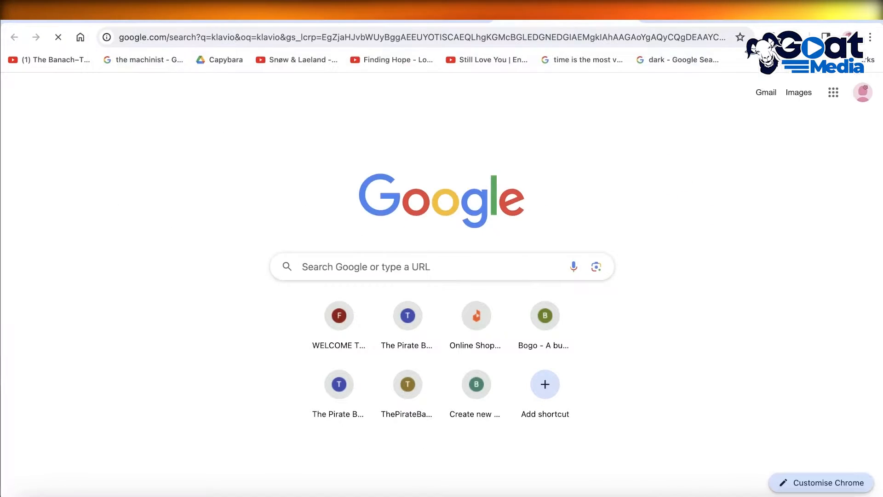
{"action": "left_click", "coordinate": [141, 248]}
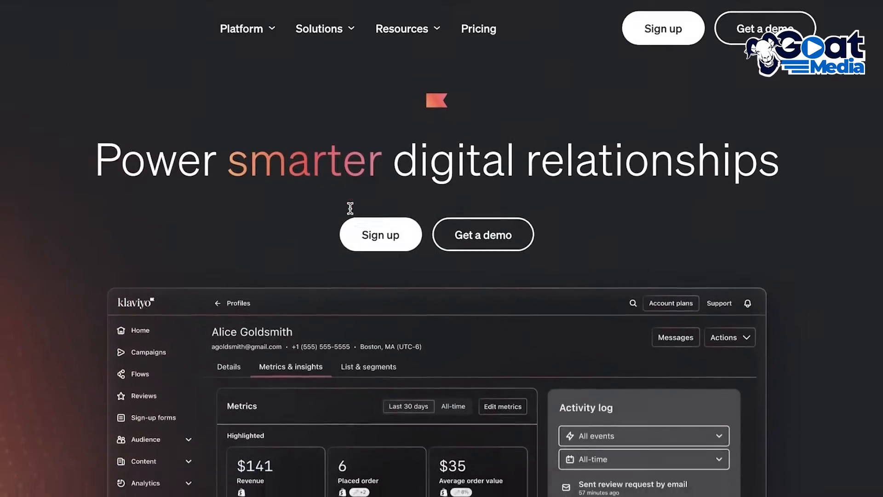
{"action": "scroll", "coordinate": [350, 209], "scroll_direction": "down", "scroll_amount": 5}
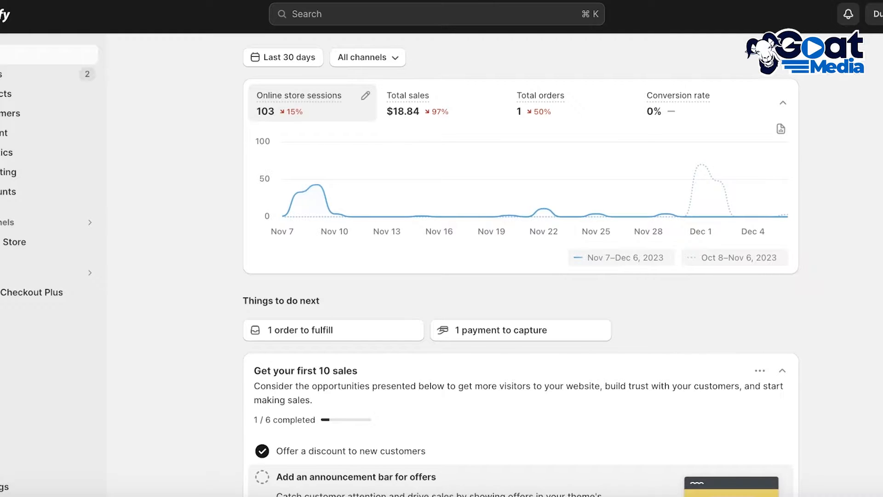
Step: Switch to the Shopify admin, open the store's Apps and sales channels settings and go to the Shopify App Store
{"action": "left_click", "coordinate": [22, 487]}
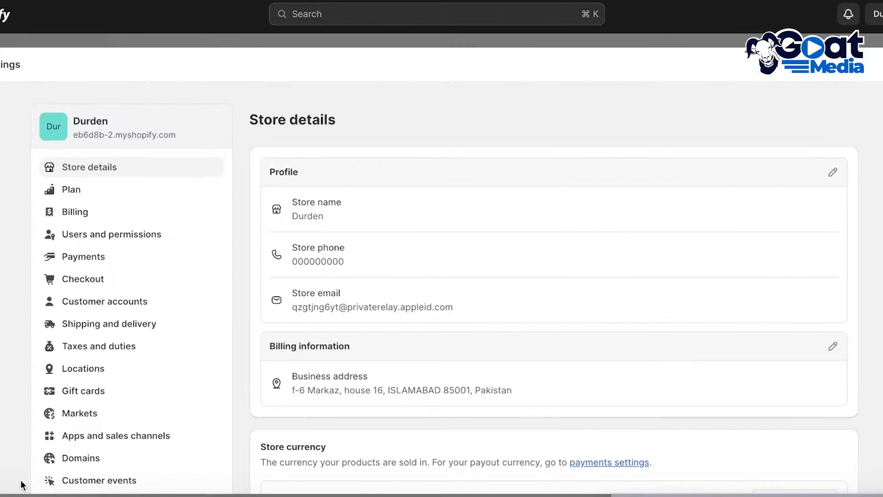
{"action": "left_click", "coordinate": [105, 415]}
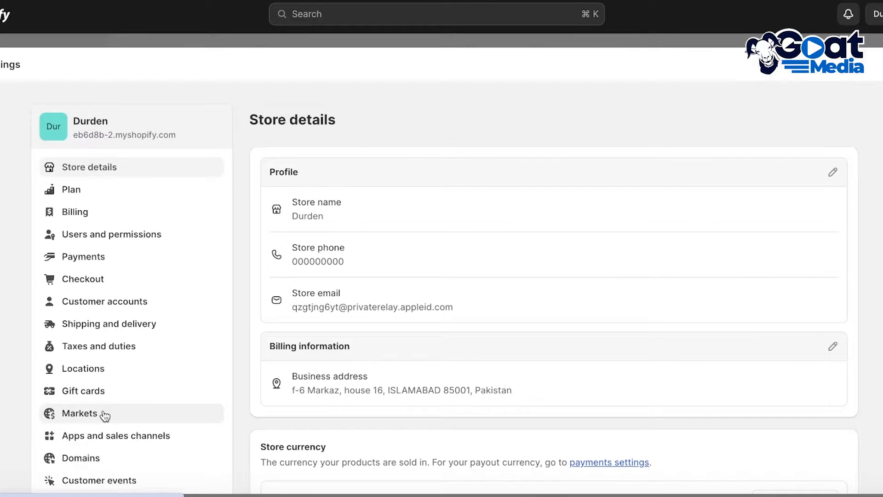
{"action": "left_click", "coordinate": [93, 442]}
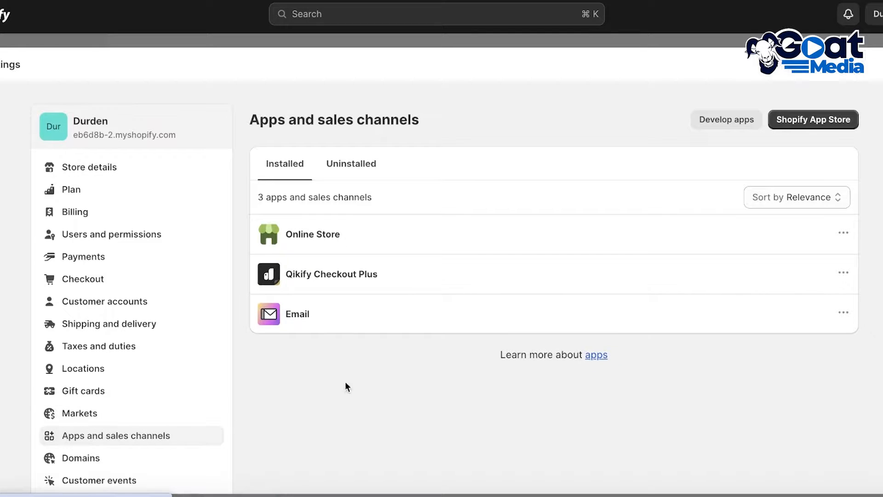
{"action": "left_click", "coordinate": [805, 128]}
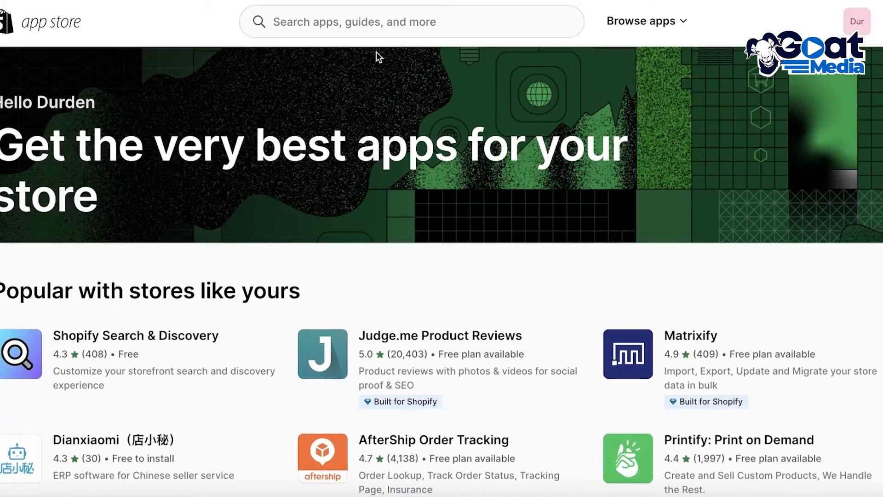
Step: Search the app store for klaviyo and open the Klaviyo: Email Marketing & SMS listing
{"action": "left_click", "coordinate": [341, 21]}
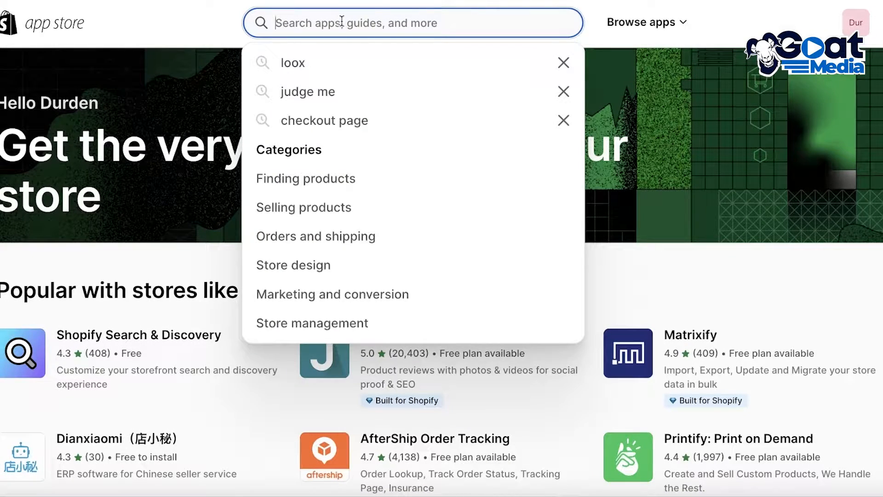
{"action": "type", "text": "klaviyo"}
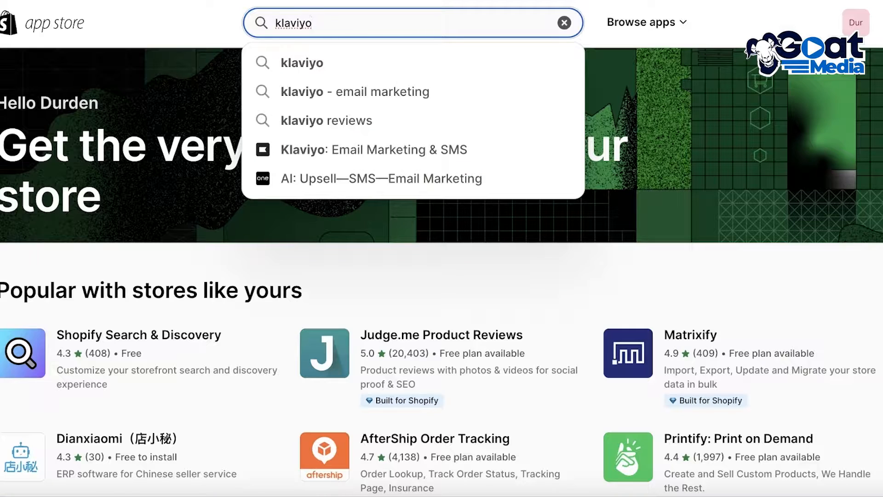
{"action": "key", "text": "Return"}
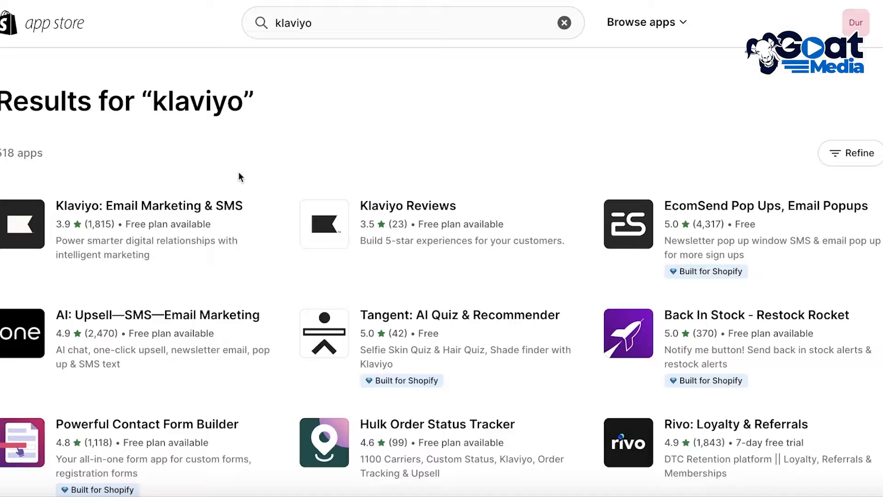
{"action": "left_click", "coordinate": [42, 219]}
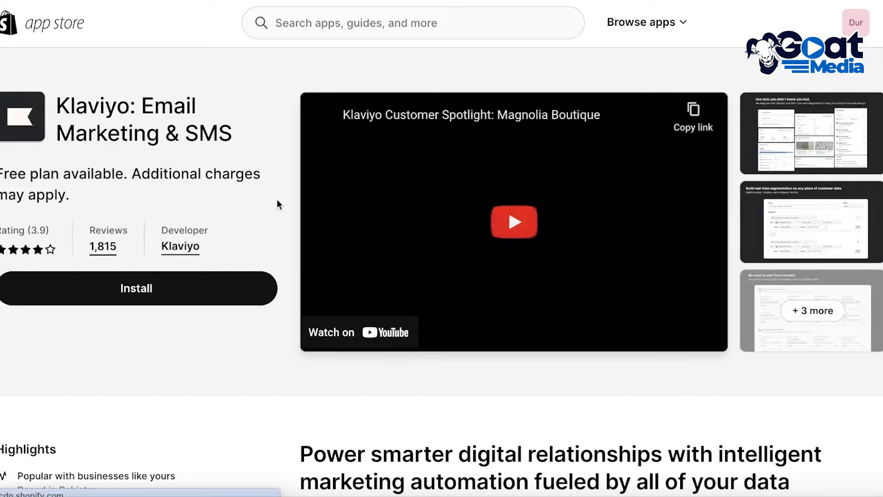
Step: Install Klaviyo: Email Marketing & SMS on the store and submit the Klaviyo login with the prefilled credentials and the robot check passed
{"action": "left_click", "coordinate": [184, 290]}
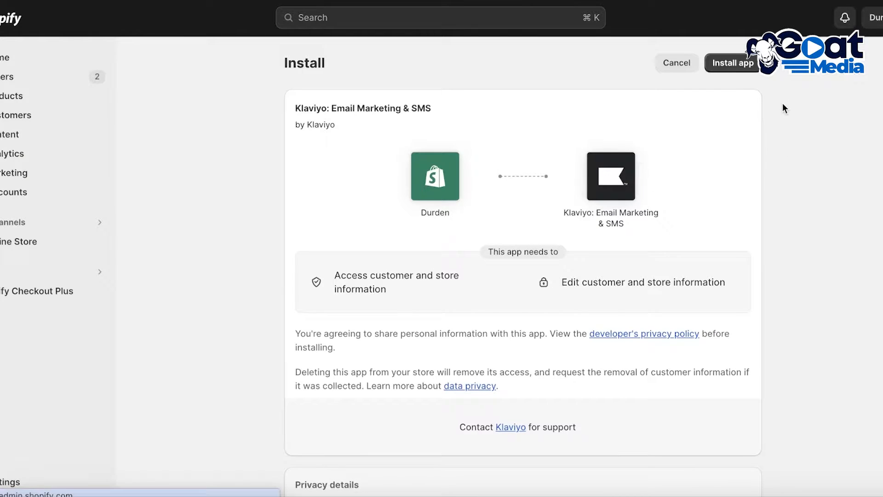
{"action": "left_click", "coordinate": [742, 62]}
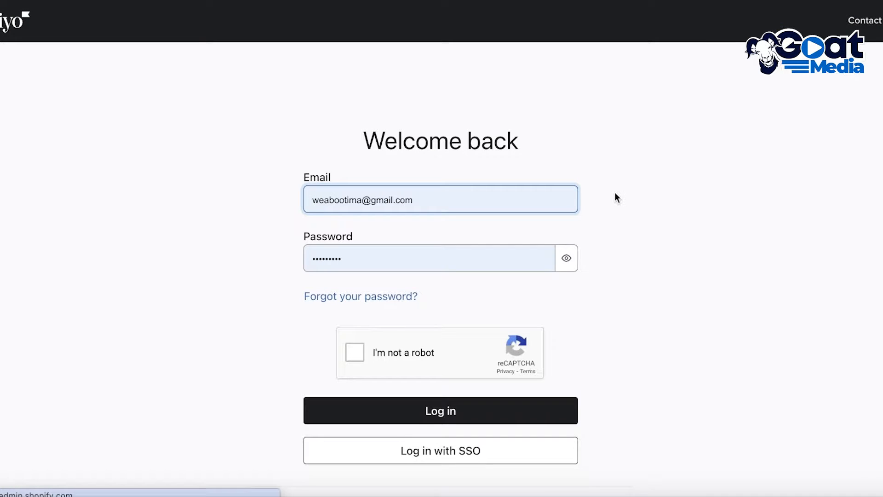
{"action": "left_click", "coordinate": [410, 344]}
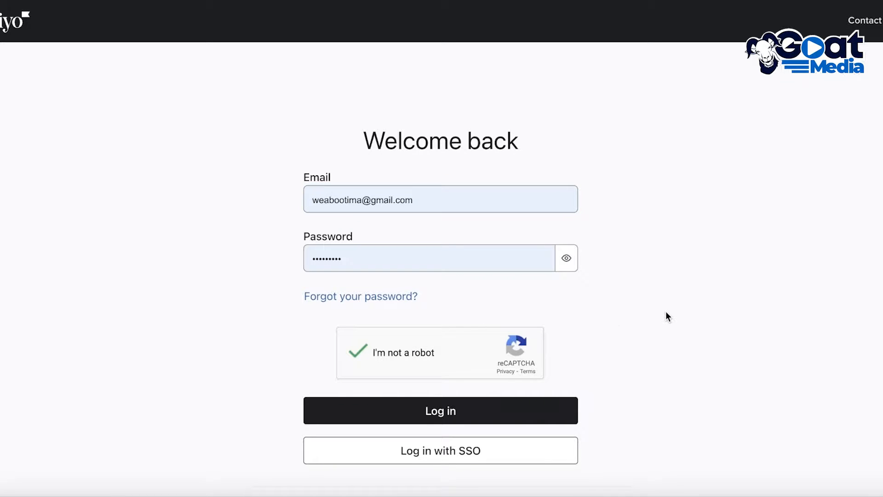
{"action": "left_click", "coordinate": [536, 410]}
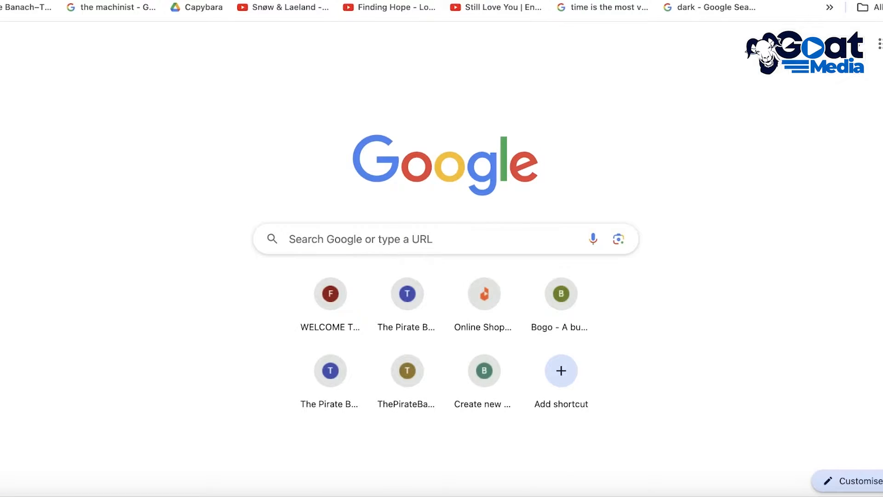
Step: Open the Gmail inbox in a new tab and copy the verification code from Klaviyo's new device login email
{"action": "type", "text": "gm"}
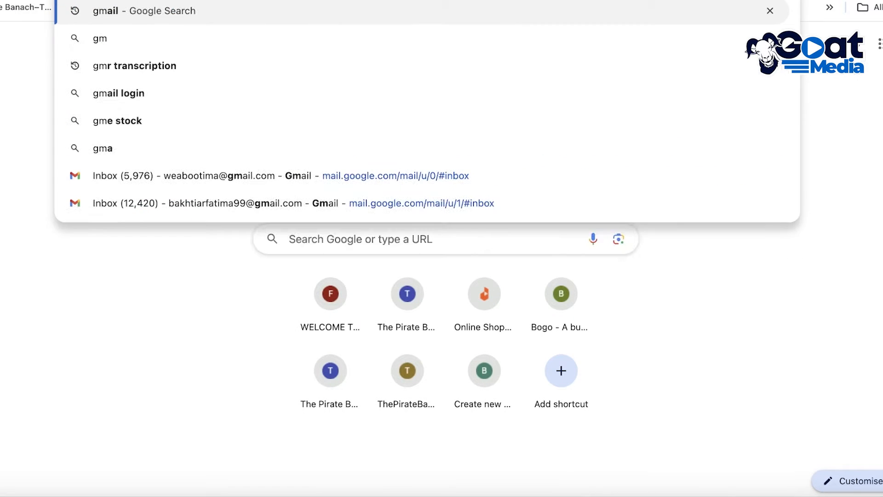
{"action": "left_click", "coordinate": [475, 165]}
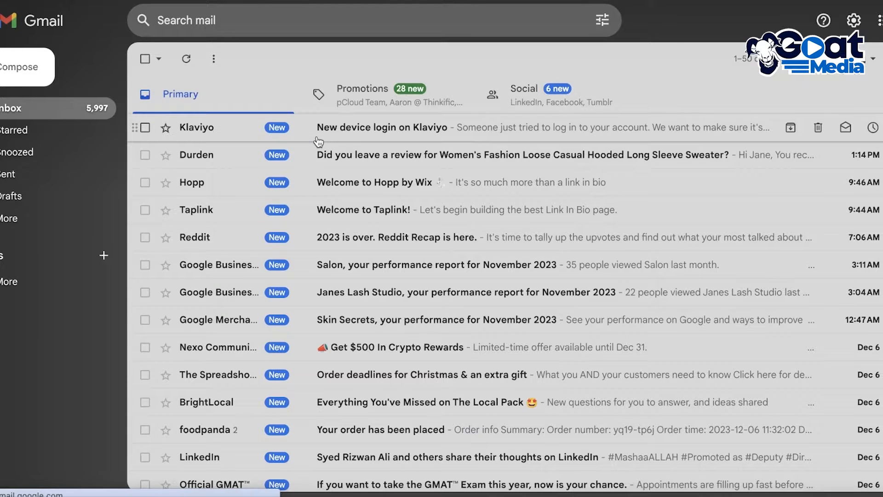
{"action": "left_click", "coordinate": [374, 131]}
{"action": "scroll", "coordinate": [524, 336], "scroll_direction": "down", "scroll_amount": 5}
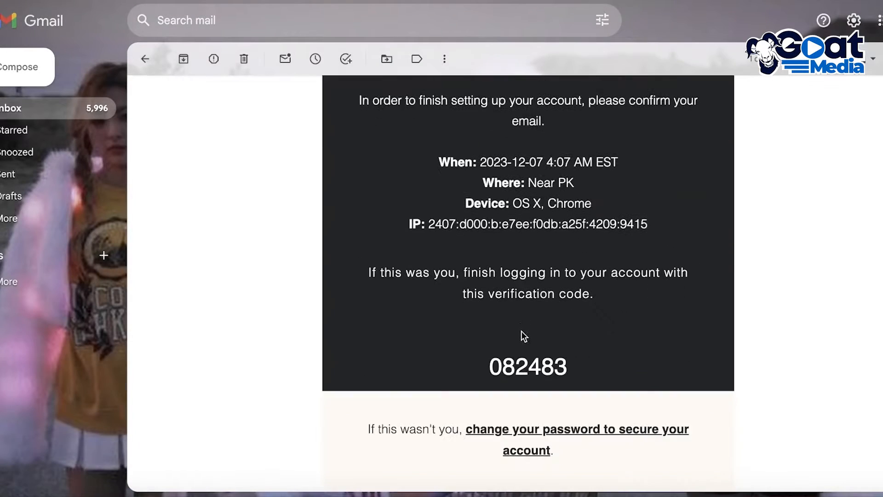
{"action": "scroll", "coordinate": [523, 336], "scroll_direction": "down", "scroll_amount": 3}
{"action": "double_click", "coordinate": [522, 221]}
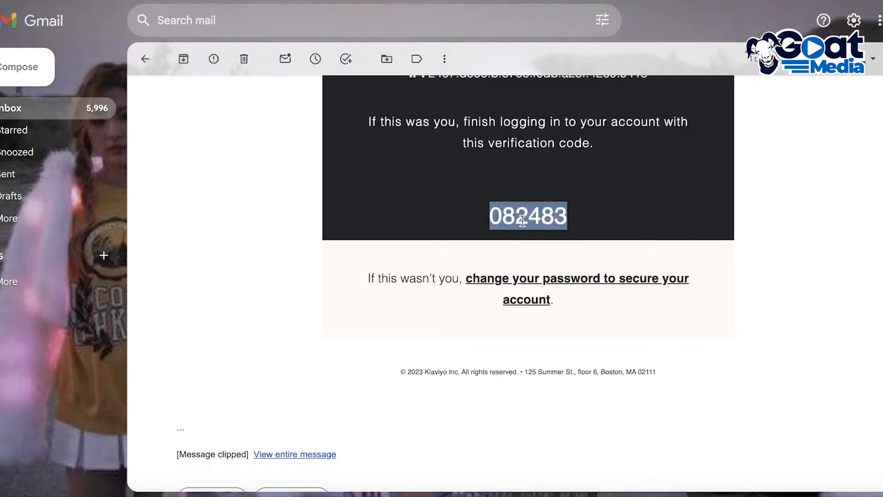
{"action": "right_click", "coordinate": [522, 221]}
{"action": "left_click", "coordinate": [545, 253]}
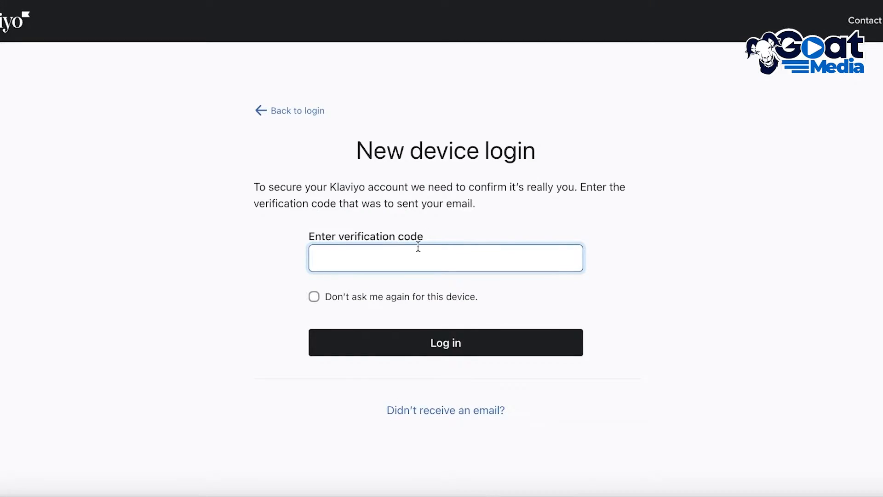
Step: Paste the verification code into Klaviyo's new device login, enable "Don't ask me again for this device" and log in
{"action": "right_click", "coordinate": [418, 247]}
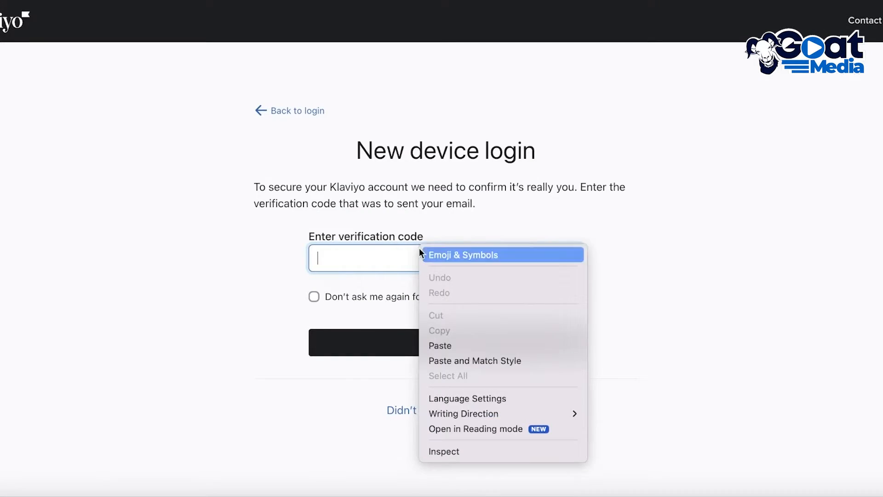
{"action": "left_click", "coordinate": [453, 346]}
{"action": "left_click", "coordinate": [314, 296]}
{"action": "left_click", "coordinate": [395, 334]}
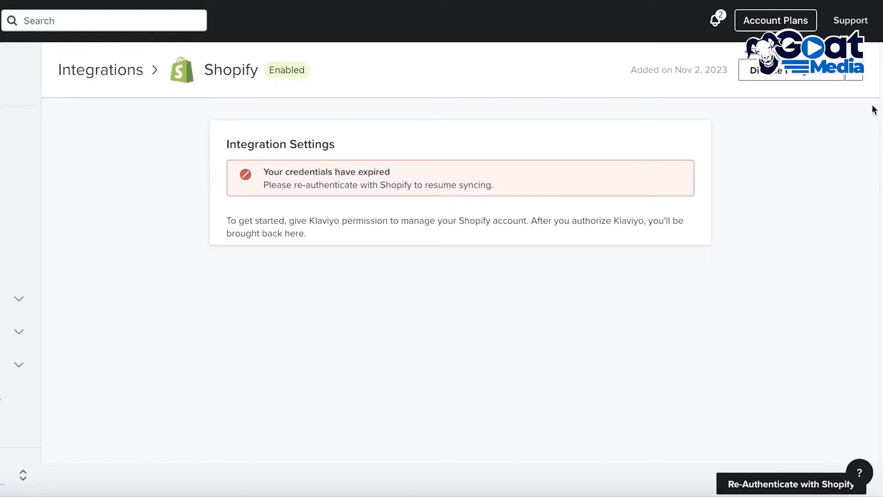
Step: Check the Shopify integration's extra options and its entry in Klaviyo's Integrations list, and reopen the integration
{"action": "left_click", "coordinate": [855, 75]}
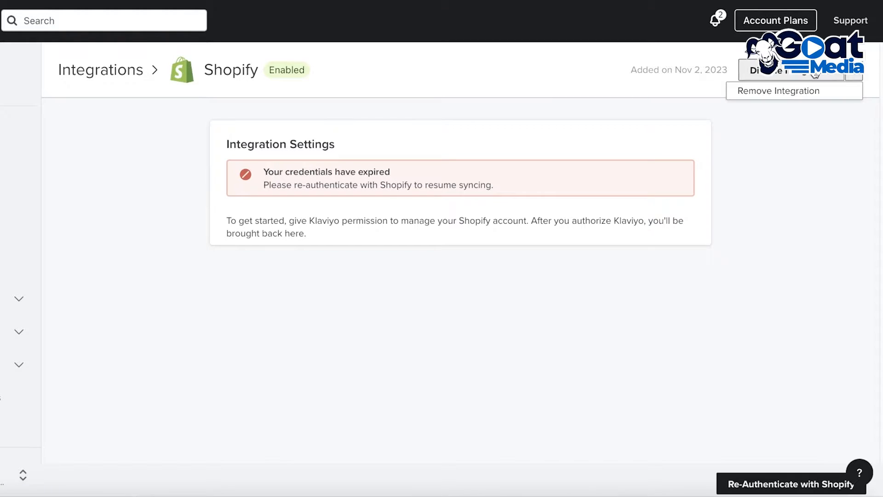
{"action": "left_click", "coordinate": [661, 54]}
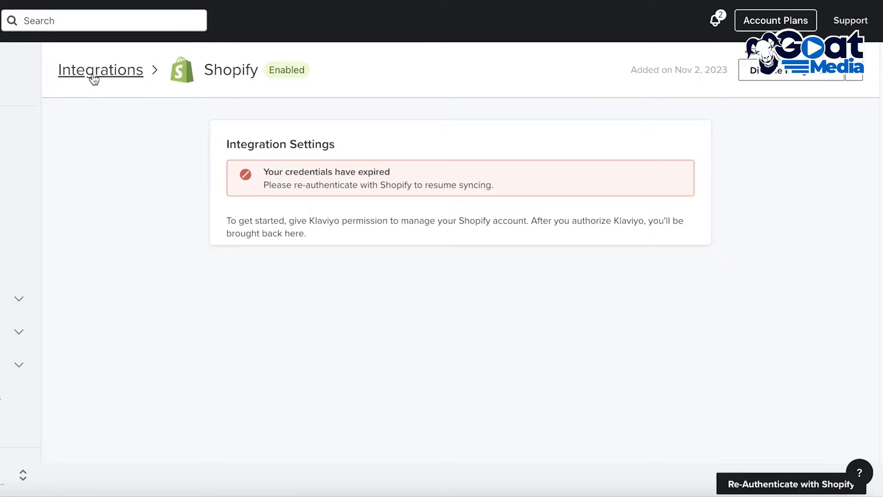
{"action": "left_click", "coordinate": [123, 81]}
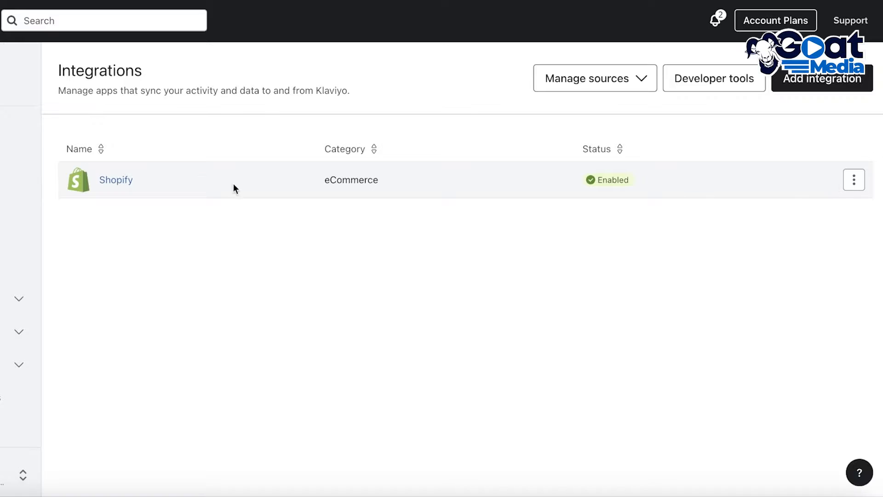
{"action": "left_click", "coordinate": [115, 180]}
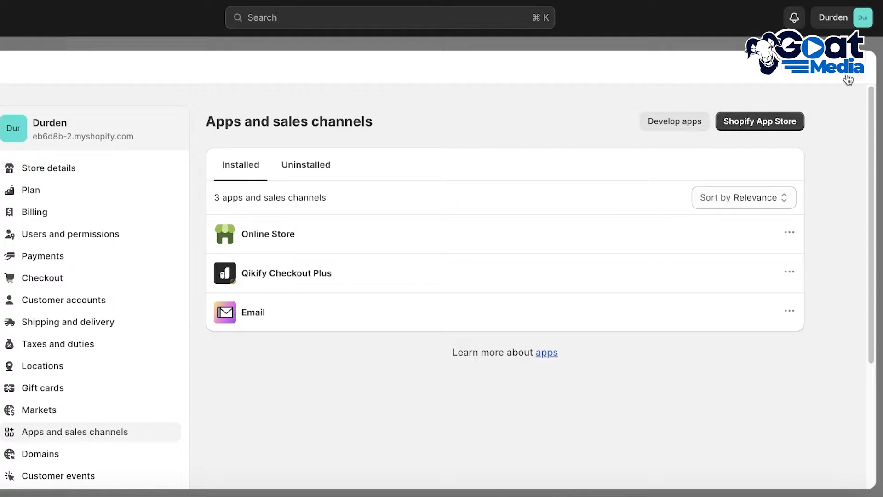
Step: Return to the Shopify admin, close the store settings and launch Klaviyo: Email Marketing & SMS from the installed apps
{"action": "left_click", "coordinate": [848, 78]}
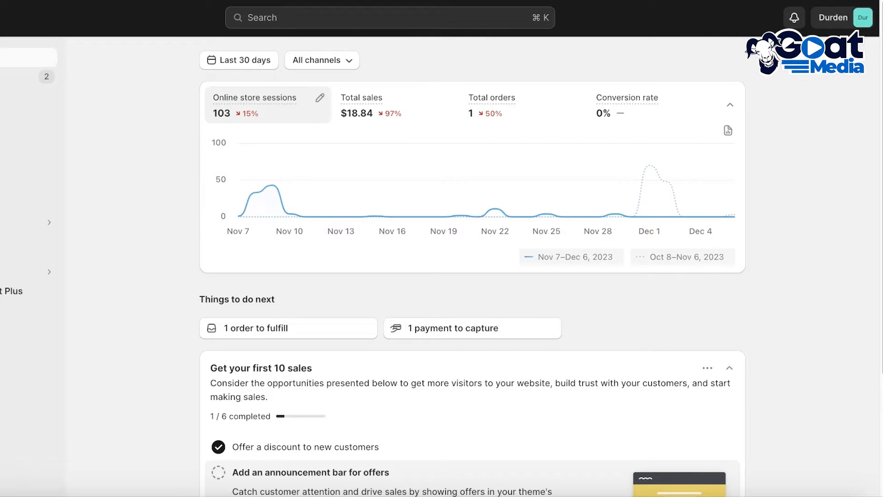
{"action": "left_click", "coordinate": [1, 273]}
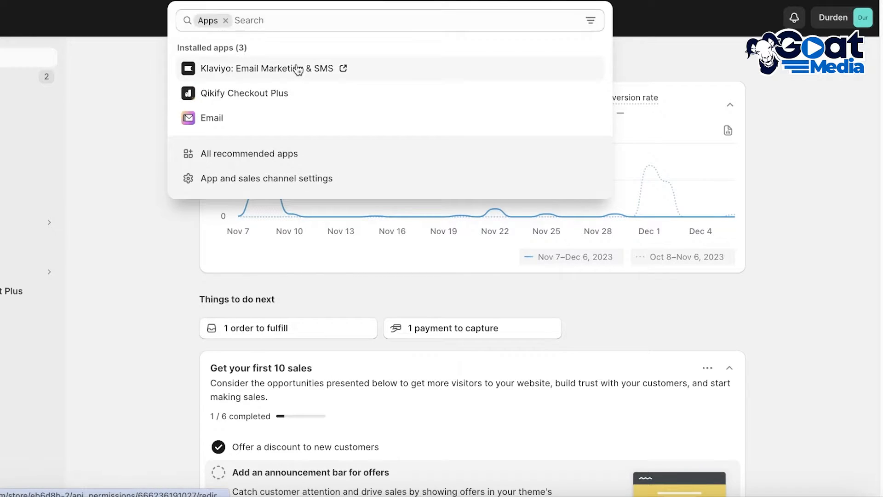
{"action": "left_click", "coordinate": [298, 69]}
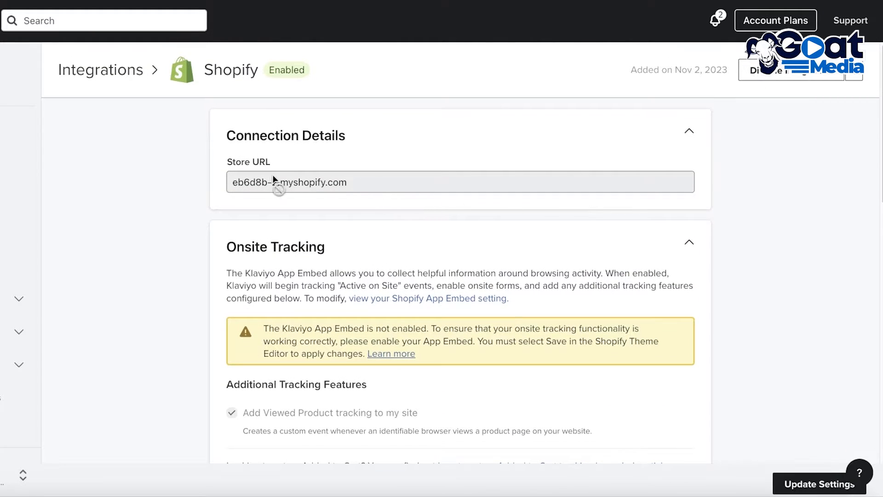
Step: Review the Shopify integration's onsite tracking, sync settings in both directions, subscriber list selection, recent data and historical data
{"action": "scroll", "coordinate": [324, 195], "scroll_direction": "down", "scroll_amount": 1}
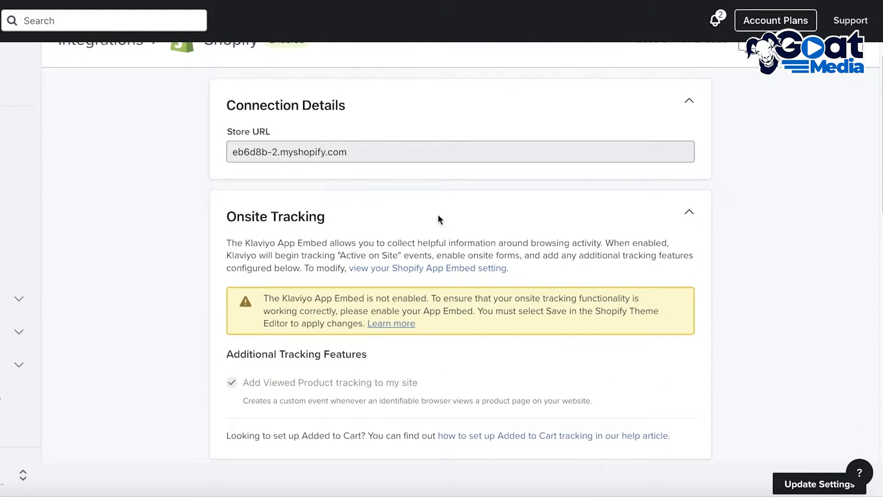
{"action": "scroll", "coordinate": [496, 220], "scroll_direction": "down", "scroll_amount": 4}
{"action": "scroll", "coordinate": [495, 226], "scroll_direction": "down", "scroll_amount": 3}
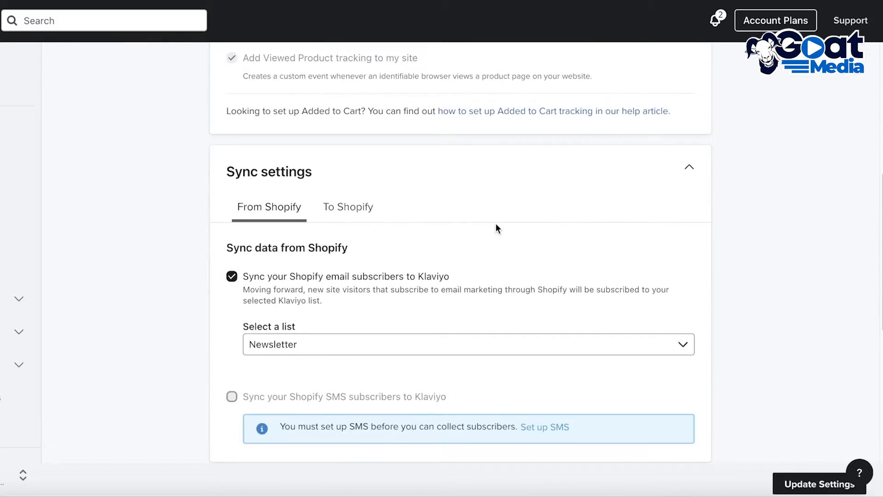
{"action": "left_click", "coordinate": [353, 216]}
{"action": "left_click", "coordinate": [285, 217]}
{"action": "scroll", "coordinate": [291, 213], "scroll_direction": "down", "scroll_amount": 1}
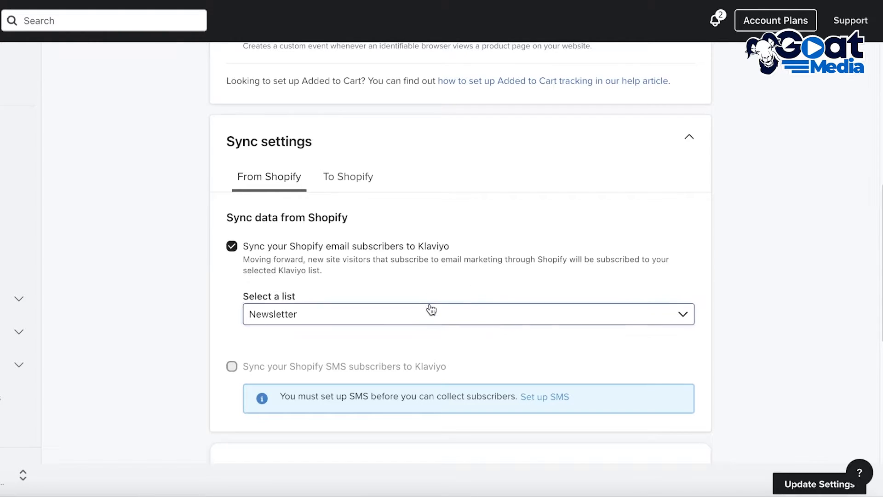
{"action": "left_click", "coordinate": [416, 317]}
{"action": "scroll", "coordinate": [413, 320], "scroll_direction": "down", "scroll_amount": 3}
{"action": "left_click", "coordinate": [351, 260]}
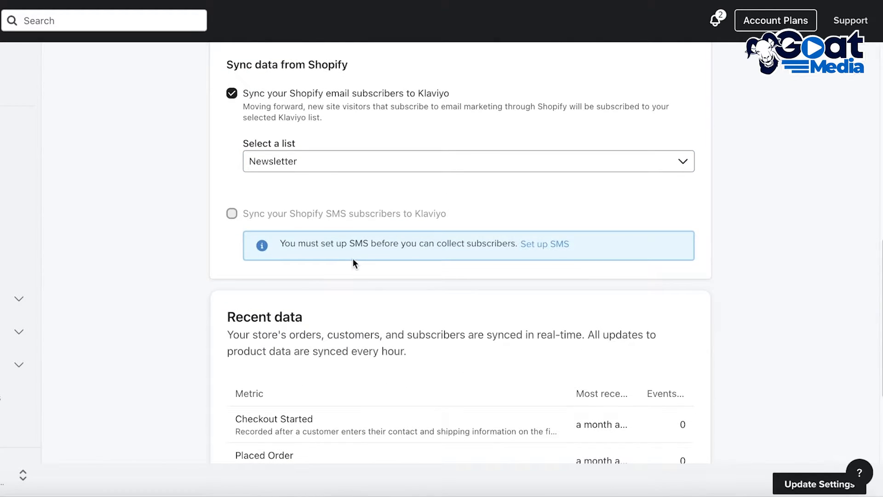
{"action": "scroll", "coordinate": [352, 258], "scroll_direction": "down", "scroll_amount": 2}
{"action": "scroll", "coordinate": [354, 256], "scroll_direction": "down", "scroll_amount": 4}
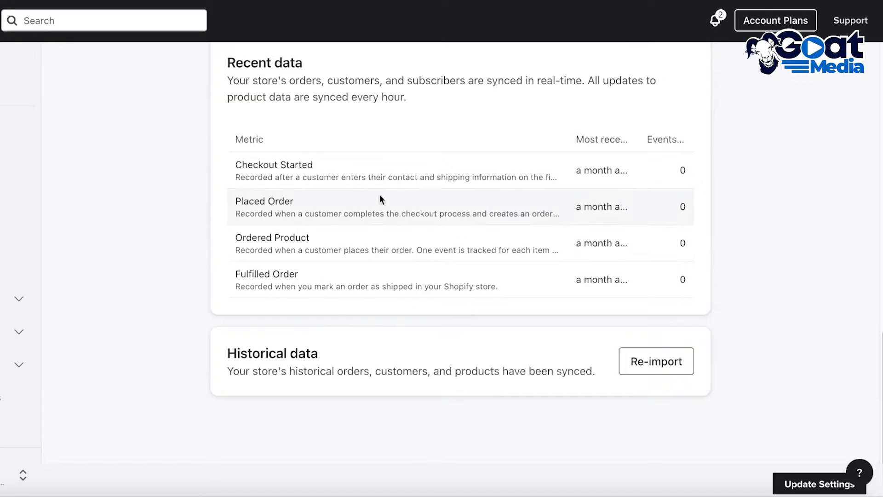
{"action": "scroll", "coordinate": [334, 376], "scroll_direction": "up", "scroll_amount": 8}
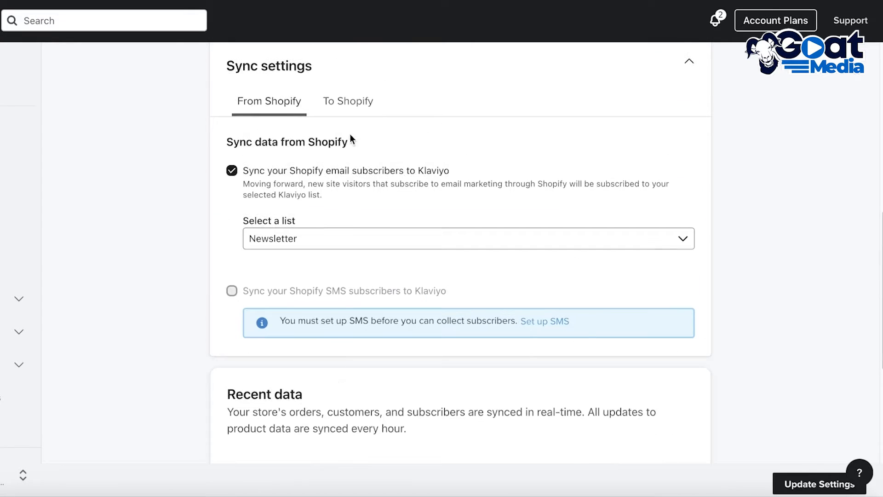
Step: Compare the Shopify integration's sync options to and from Shopify, and check its recent and historical data sections
{"action": "left_click", "coordinate": [350, 102]}
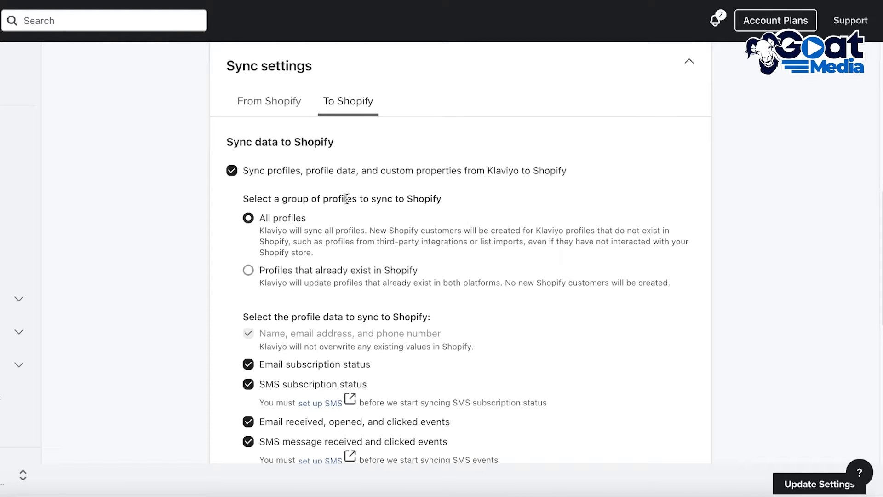
{"action": "scroll", "coordinate": [319, 237], "scroll_direction": "down", "scroll_amount": 2}
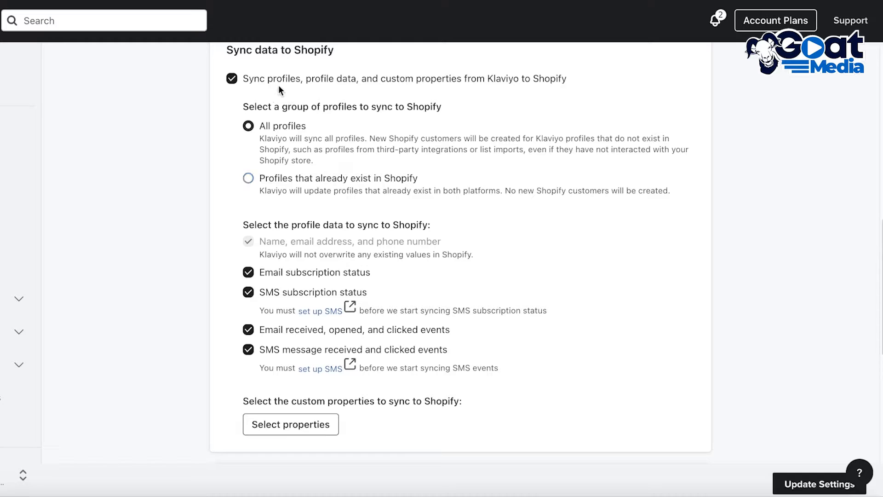
{"action": "scroll", "coordinate": [392, 172], "scroll_direction": "up", "scroll_amount": 3}
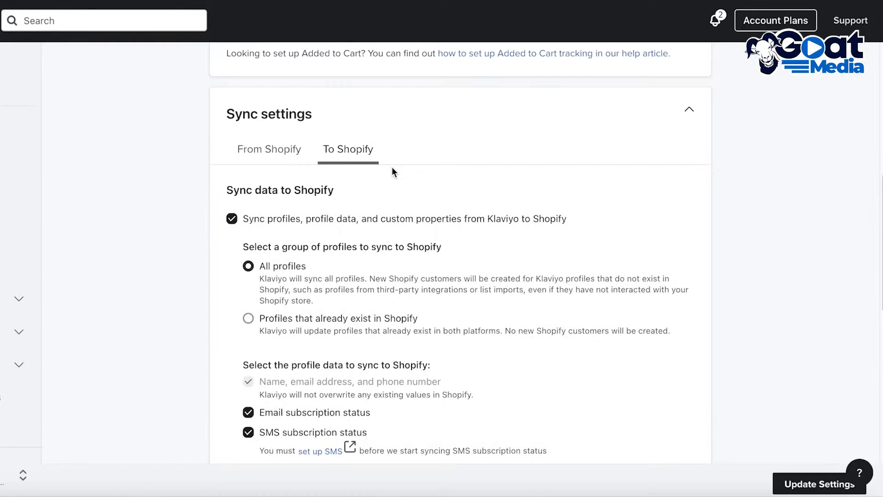
{"action": "left_click", "coordinate": [307, 149]}
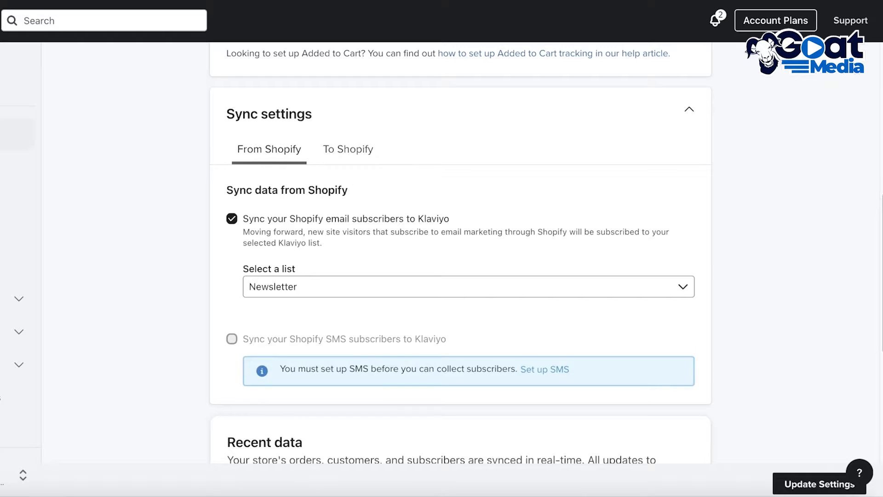
{"action": "scroll", "coordinate": [357, 283], "scroll_direction": "down", "scroll_amount": 8}
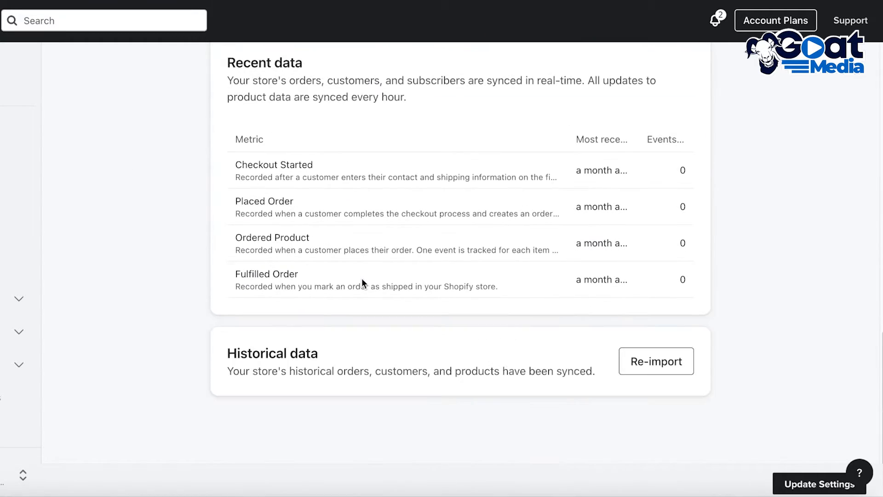
{"action": "scroll", "coordinate": [362, 278], "scroll_direction": "up", "scroll_amount": 15}
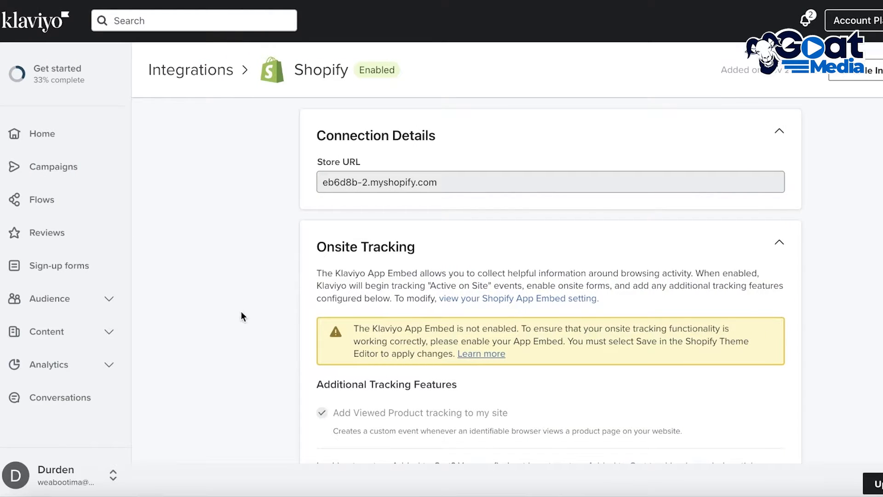
Step: Open the campaigns list, set its conversion metric to Fulfilled Order and check the other available Shopify metrics
{"action": "left_click", "coordinate": [58, 171]}
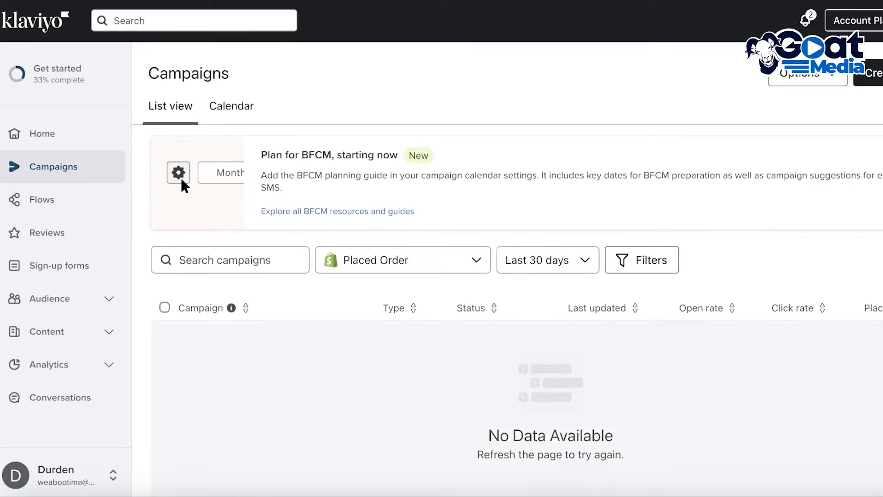
{"action": "scroll", "coordinate": [662, 289], "scroll_direction": "down", "scroll_amount": 1}
{"action": "left_click", "coordinate": [381, 223]}
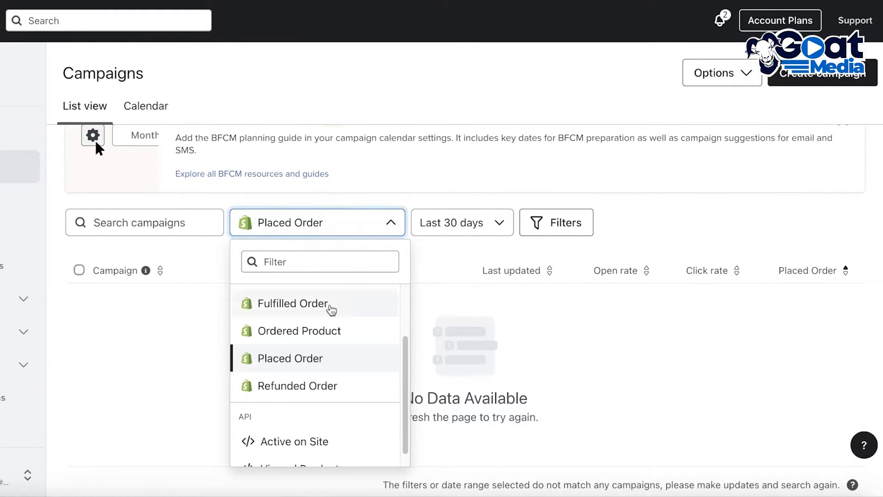
{"action": "left_click", "coordinate": [311, 313]}
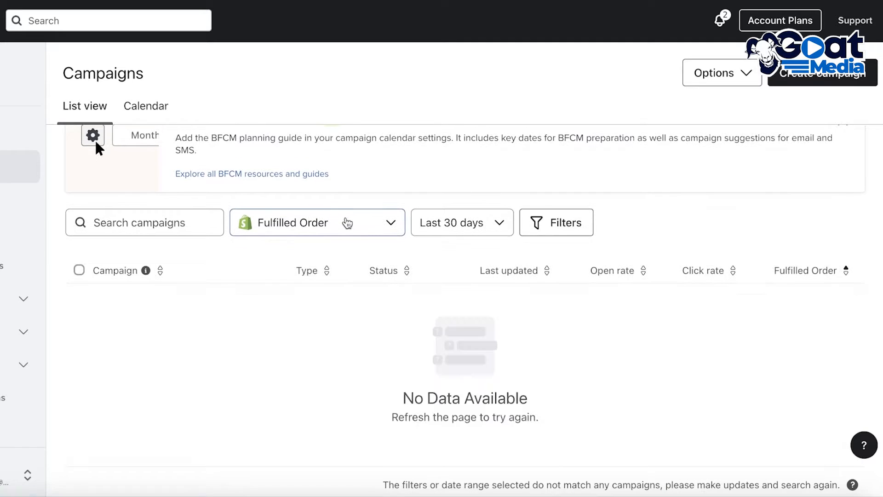
{"action": "scroll", "coordinate": [384, 213], "scroll_direction": "up", "scroll_amount": 1}
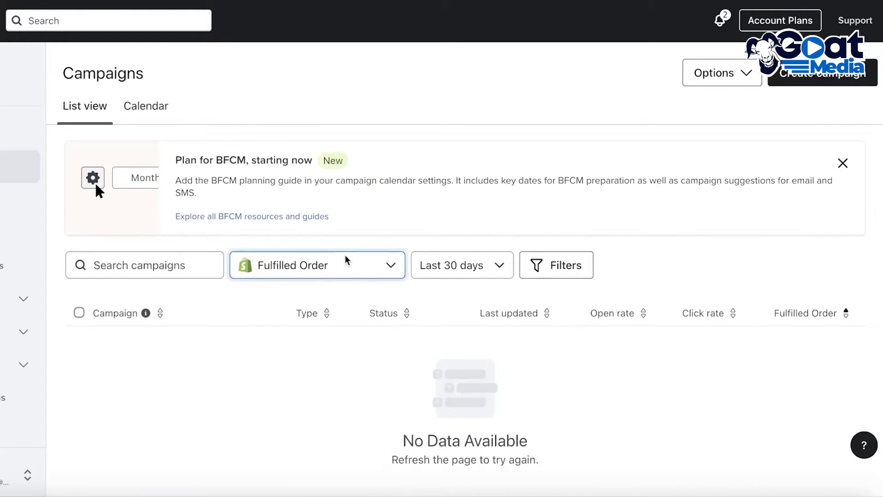
{"action": "left_click", "coordinate": [347, 260]}
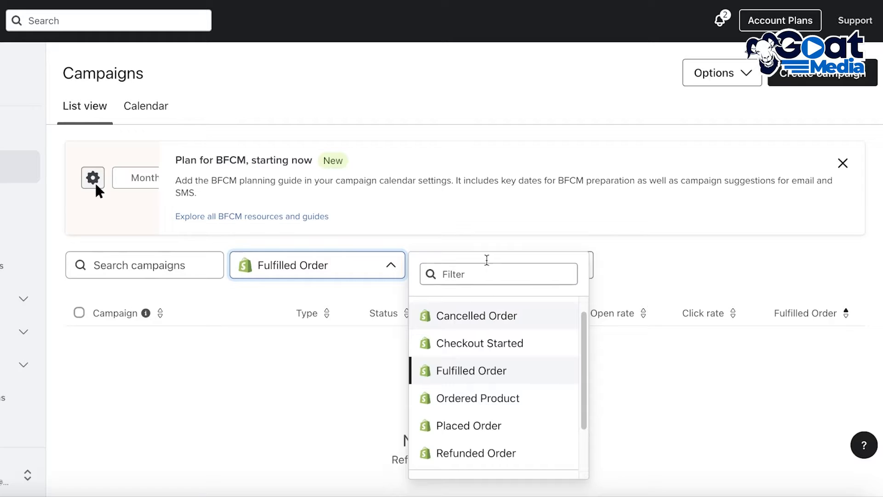
{"action": "left_click", "coordinate": [344, 313]}
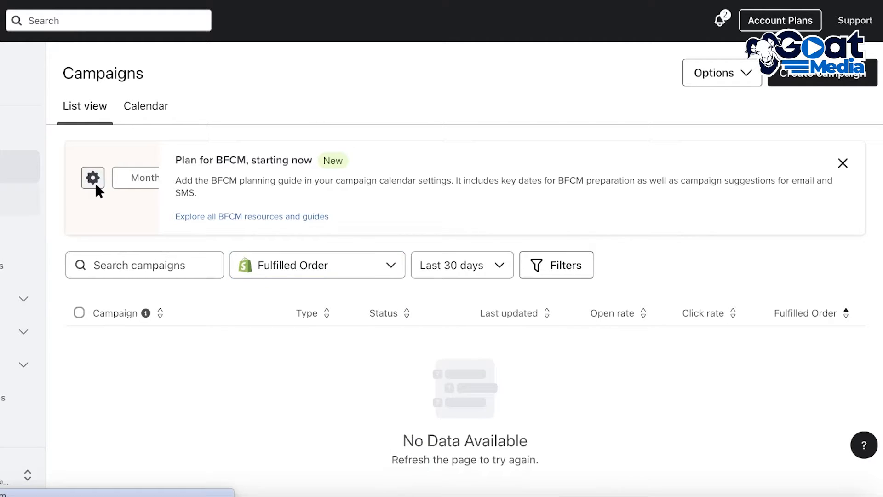
Step: Open the flows overview and examine its existing flows, conversion metric options and suggested pre-built automations
{"action": "left_click", "coordinate": [14, 199]}
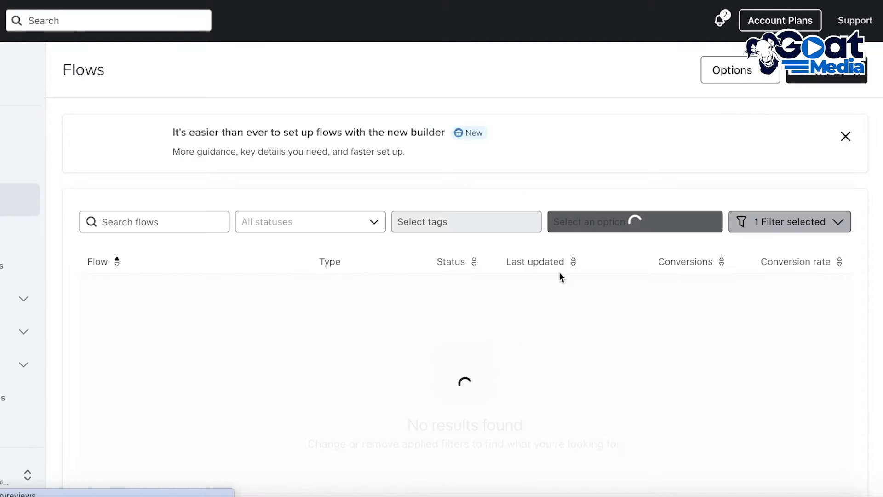
{"action": "scroll", "coordinate": [580, 265], "scroll_direction": "down", "scroll_amount": 5}
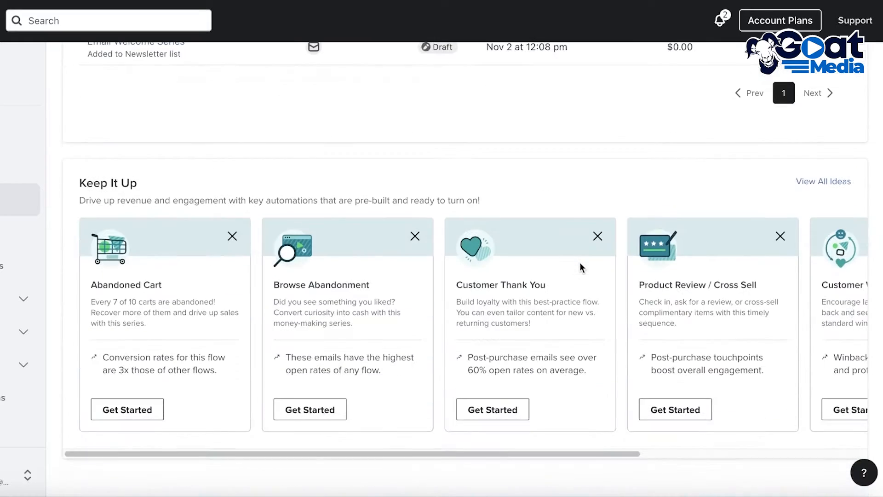
{"action": "scroll", "coordinate": [581, 263], "scroll_direction": "up", "scroll_amount": 4}
{"action": "left_click", "coordinate": [632, 152]}
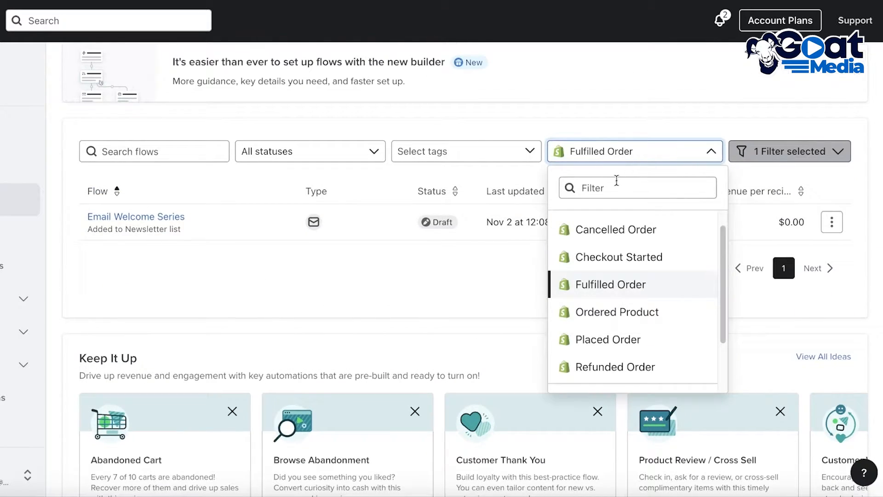
{"action": "left_click", "coordinate": [470, 283]}
{"action": "scroll", "coordinate": [470, 283], "scroll_direction": "down", "scroll_amount": 4}
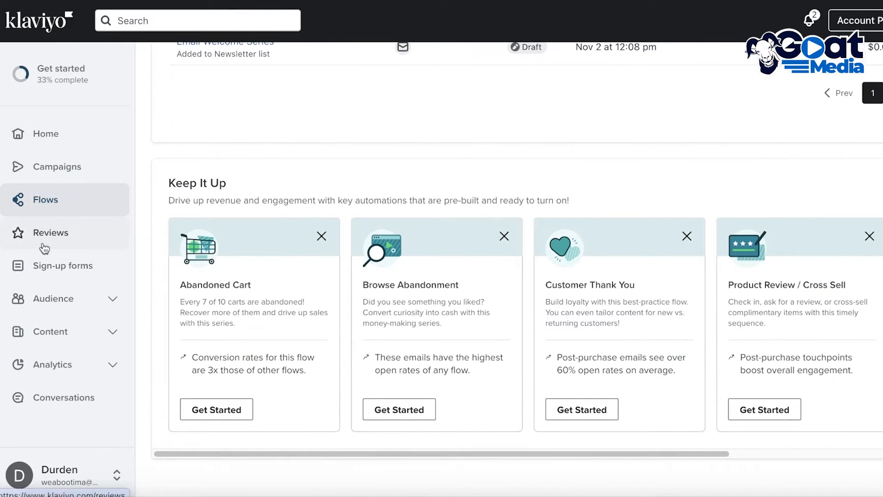
Step: Examine the audience's lists and segments with their type and tag filter options, and view the customer profiles
{"action": "left_click", "coordinate": [36, 299]}
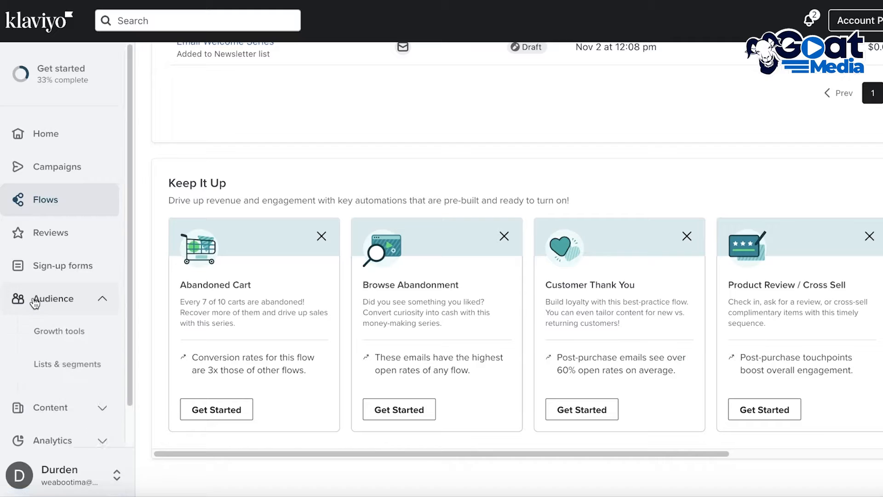
{"action": "left_click", "coordinate": [66, 369]}
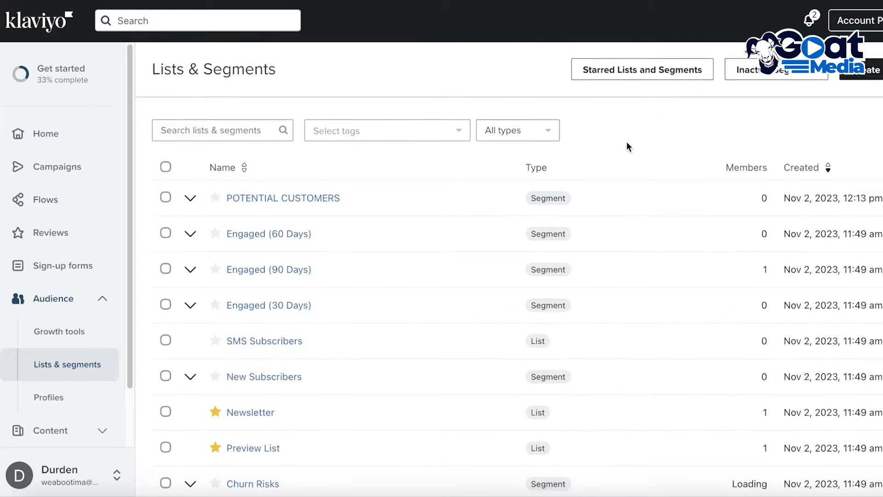
{"action": "scroll", "coordinate": [482, 184], "scroll_direction": "down", "scroll_amount": 4}
{"action": "scroll", "coordinate": [470, 192], "scroll_direction": "up", "scroll_amount": 4}
{"action": "left_click", "coordinate": [536, 132]}
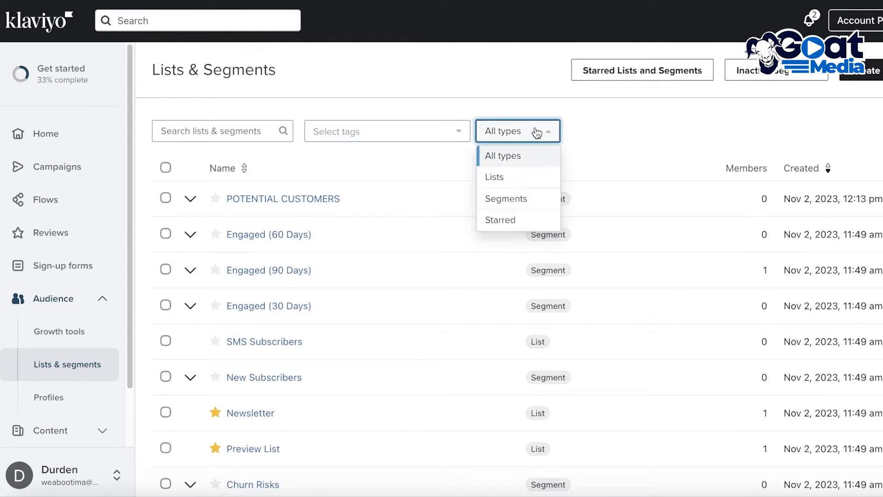
{"action": "left_click", "coordinate": [397, 139]}
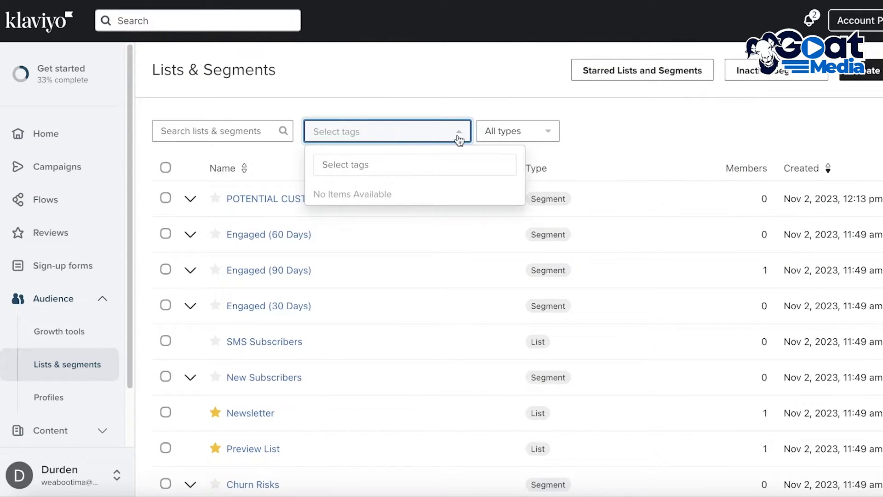
{"action": "left_click", "coordinate": [64, 398]}
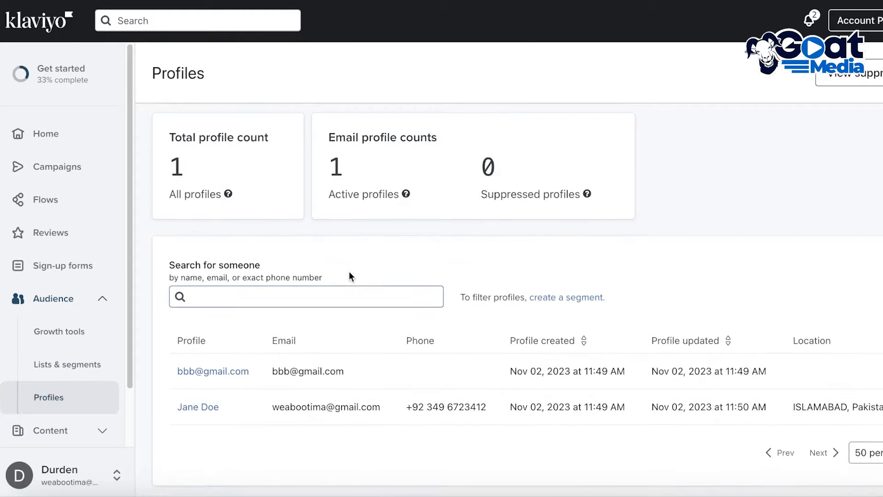
Step: Open the content templates and browse the email designs and filters in the template library
{"action": "left_click", "coordinate": [59, 436]}
{"action": "scroll", "coordinate": [61, 414], "scroll_direction": "down", "scroll_amount": 4}
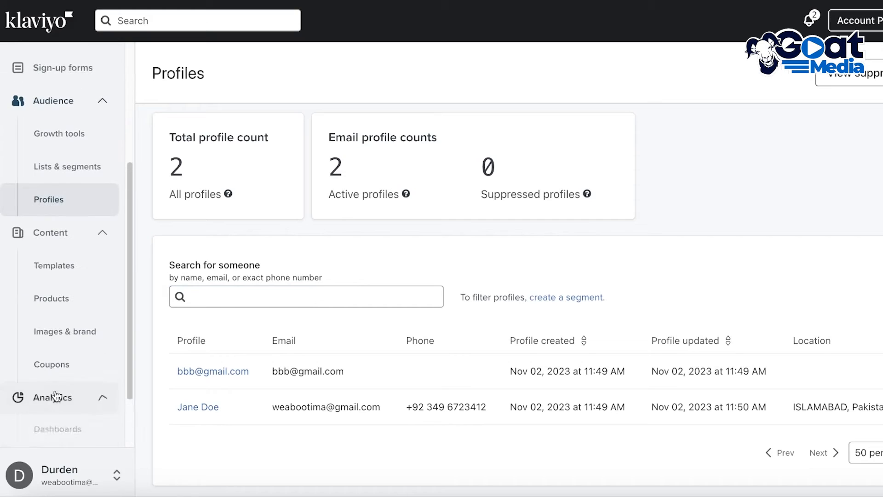
{"action": "left_click", "coordinate": [62, 348]}
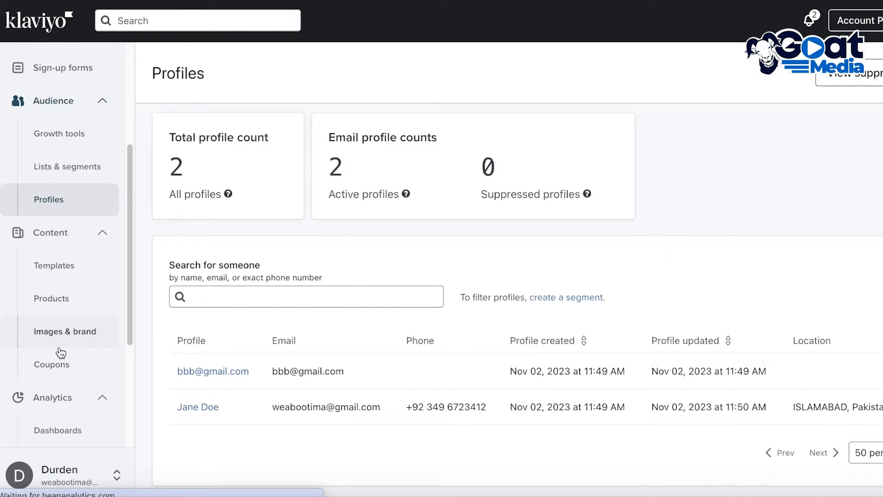
{"action": "left_click", "coordinate": [54, 267]}
{"action": "scroll", "coordinate": [716, 225], "scroll_direction": "down", "scroll_amount": 5}
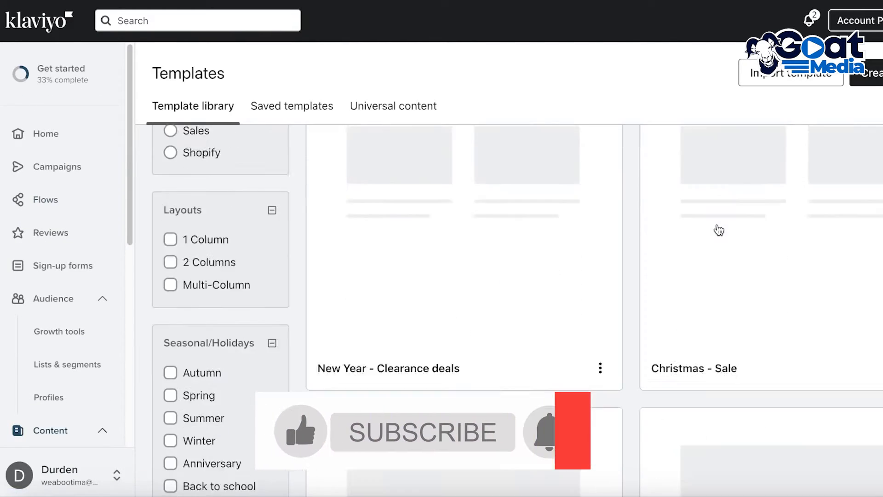
{"action": "scroll", "coordinate": [712, 258], "scroll_direction": "up", "scroll_amount": 4}
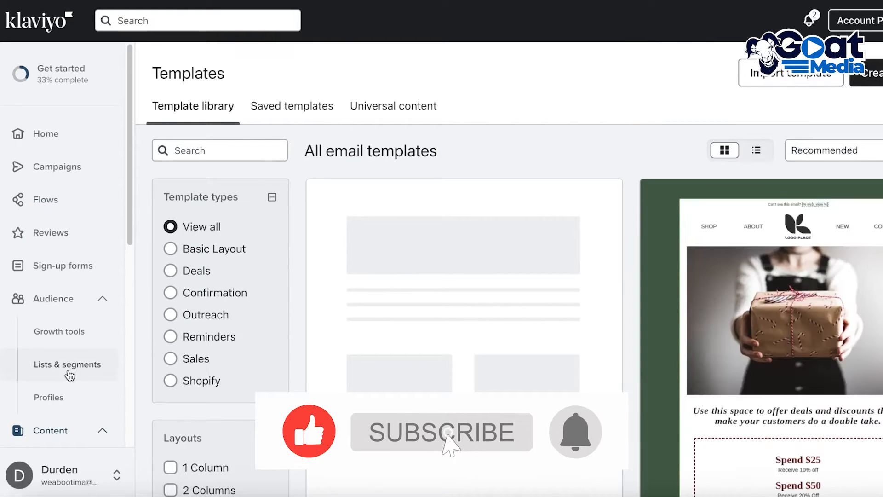
Step: In Images & Brand, upload the four consecutive Desktop JPGs from 715iYm5G8d...0_QL80_.jpg to 392887220_...38592_n.jpg
{"action": "scroll", "coordinate": [83, 368], "scroll_direction": "down", "scroll_amount": 2}
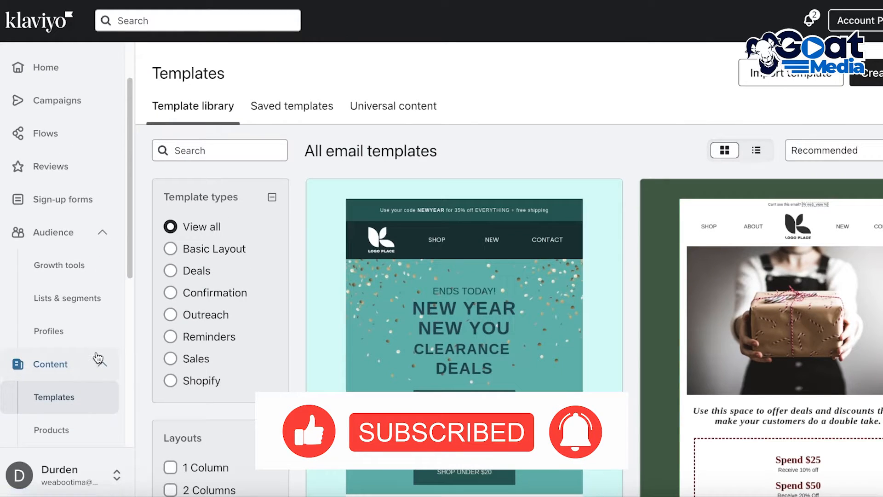
{"action": "scroll", "coordinate": [98, 358], "scroll_direction": "down", "scroll_amount": 3}
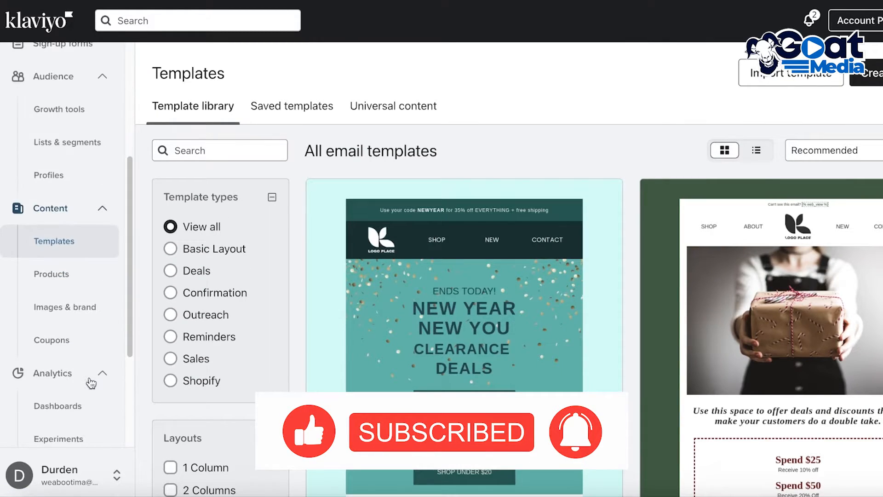
{"action": "left_click", "coordinate": [72, 313]}
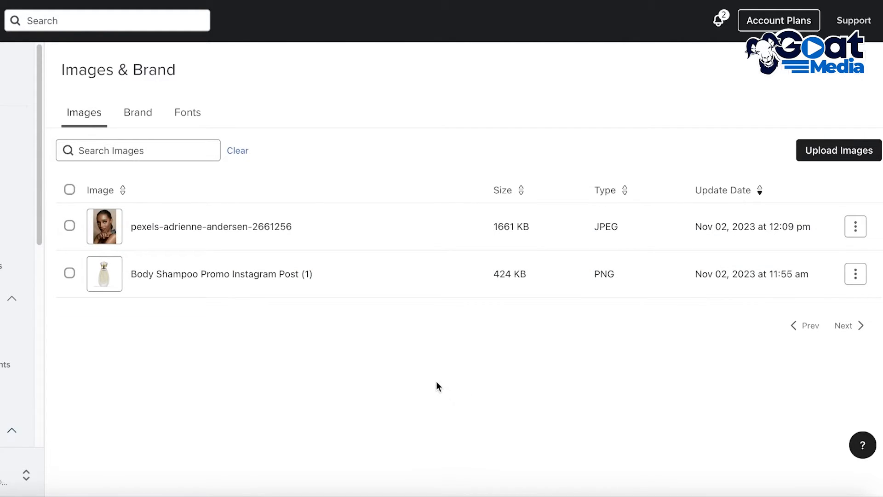
{"action": "left_click", "coordinate": [838, 146]}
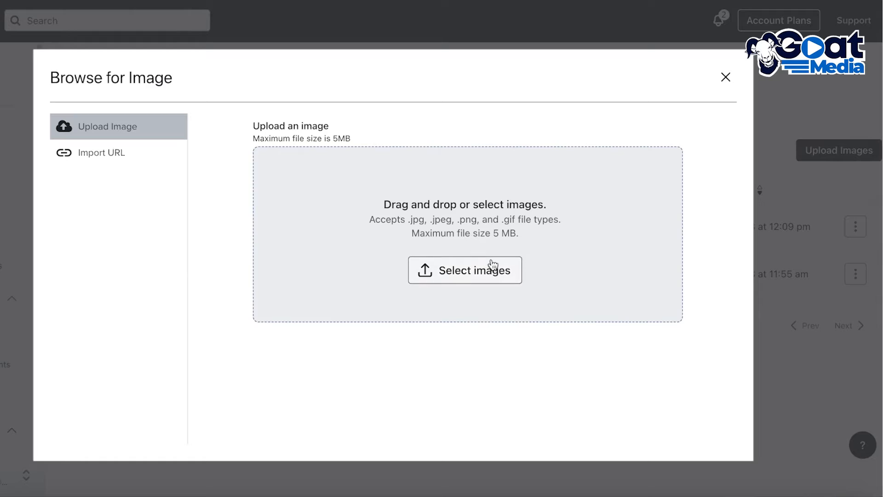
{"action": "left_click", "coordinate": [452, 271]}
{"action": "left_click", "coordinate": [162, 156]}
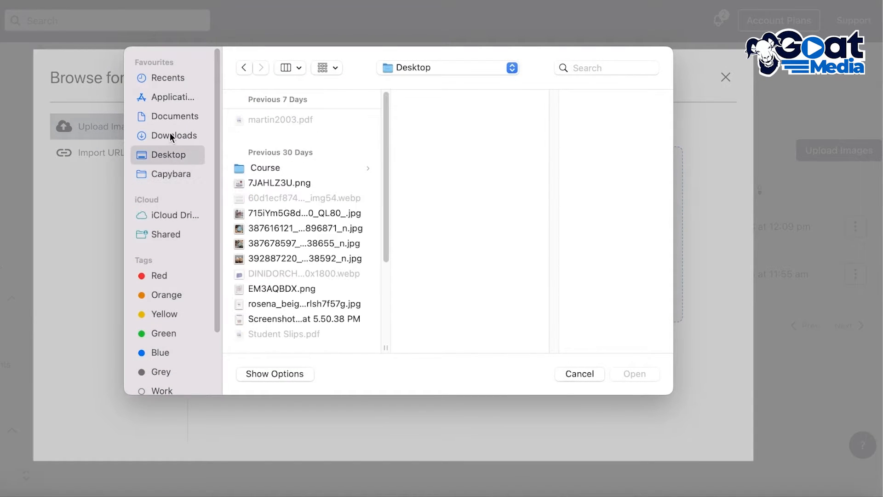
{"action": "left_click", "coordinate": [173, 135]}
{"action": "left_click", "coordinate": [172, 152]}
{"action": "left_click", "coordinate": [238, 285]}
{"action": "left_click_drag", "start_coordinate": [233, 209], "coordinate": [231, 255]}
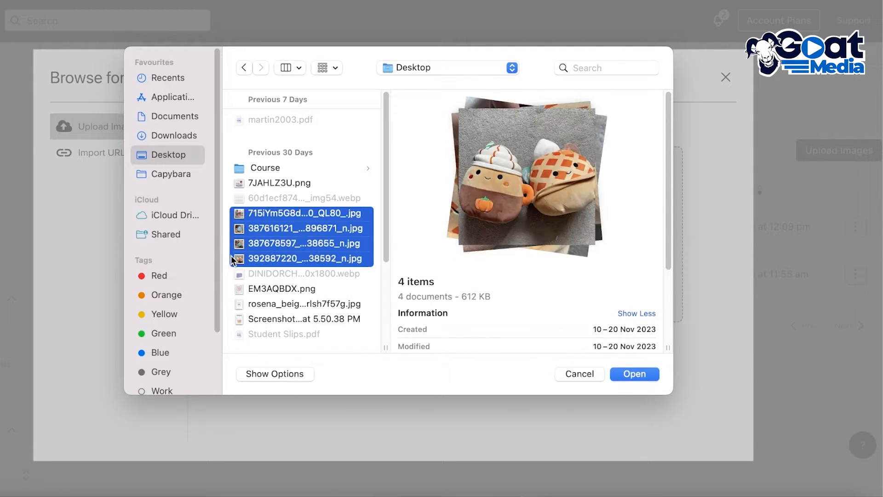
{"action": "left_click", "coordinate": [626, 373]}
{"action": "left_click", "coordinate": [680, 410]}
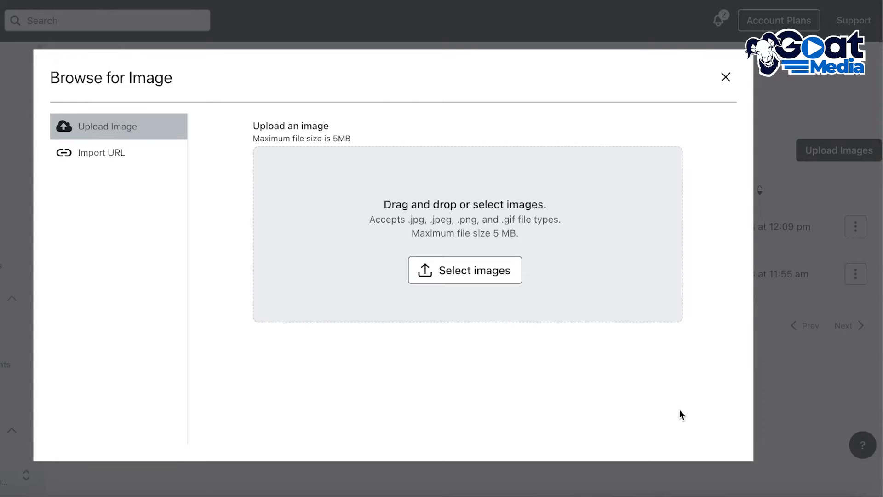
{"action": "left_click", "coordinate": [459, 271]}
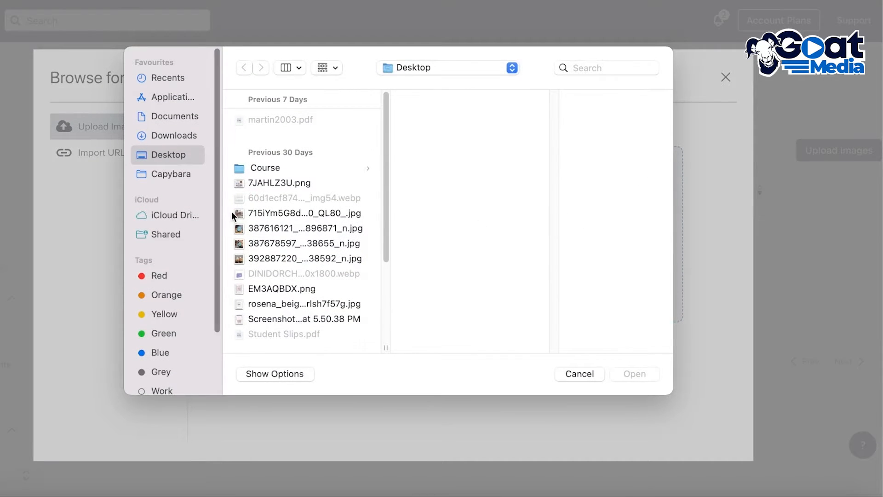
{"action": "left_click_drag", "start_coordinate": [235, 213], "coordinate": [241, 252]}
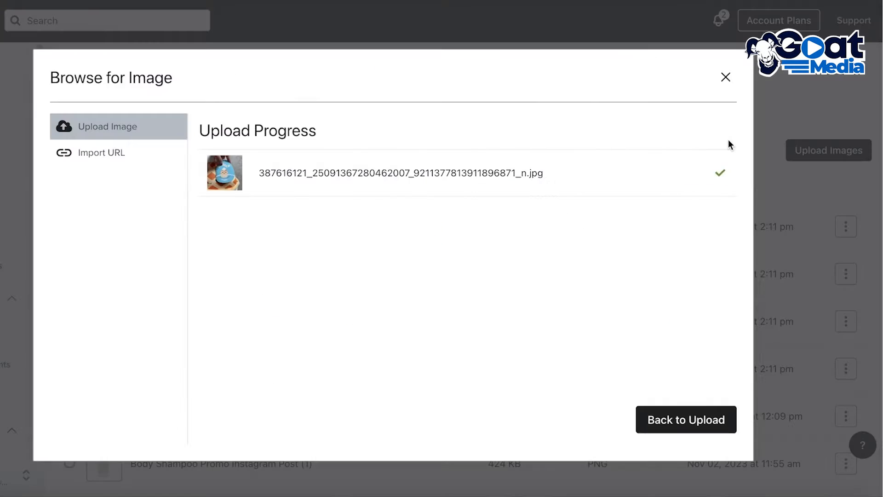
{"action": "left_click", "coordinate": [726, 76]}
{"action": "scroll", "coordinate": [227, 329], "scroll_direction": "down", "scroll_amount": 1}
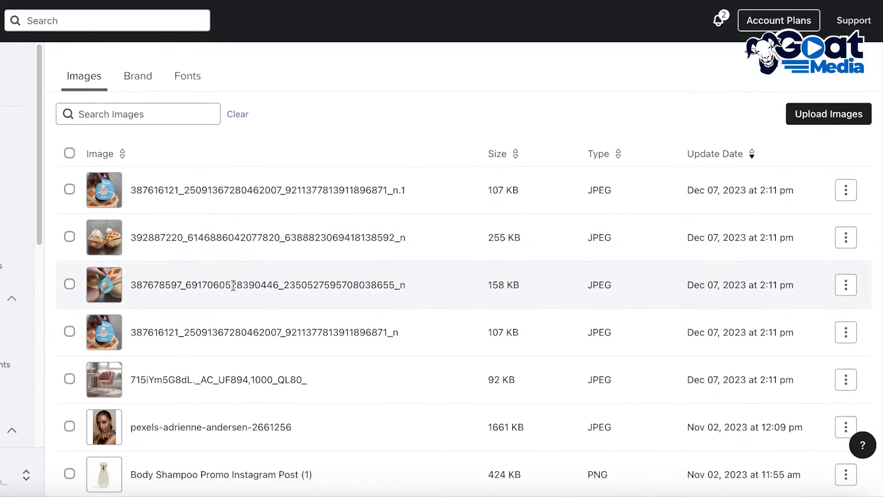
Step: Look over the uploaded images in the library, collapse the Analytics section, and return to the Home dashboard
{"action": "scroll", "coordinate": [231, 294], "scroll_direction": "down", "scroll_amount": 1}
{"action": "scroll", "coordinate": [197, 306], "scroll_direction": "up", "scroll_amount": 2}
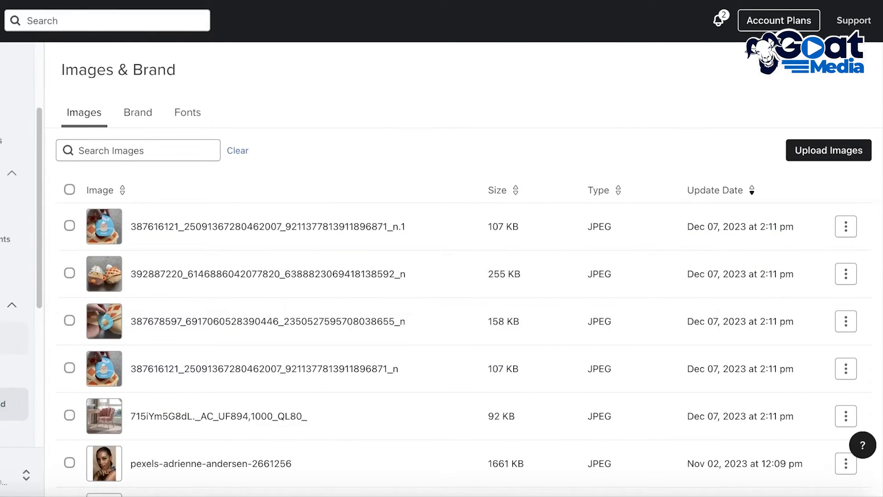
{"action": "scroll", "coordinate": [14, 244], "scroll_direction": "down", "scroll_amount": 5}
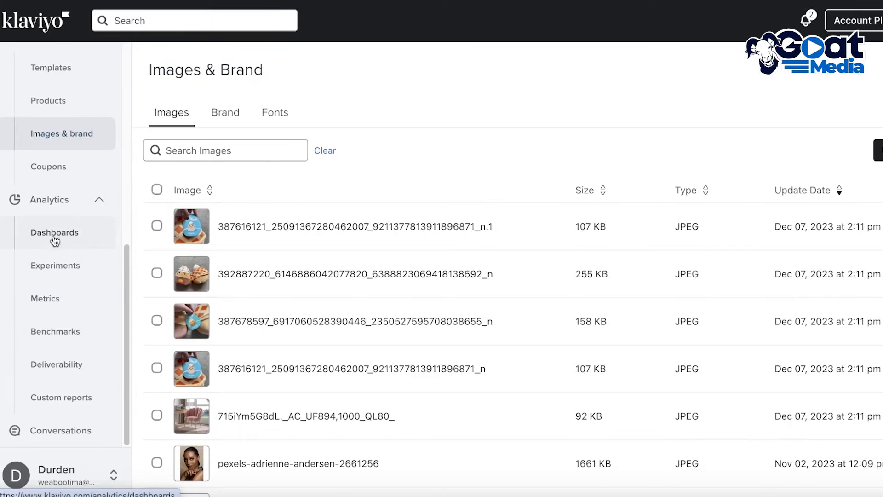
{"action": "left_click", "coordinate": [99, 205]}
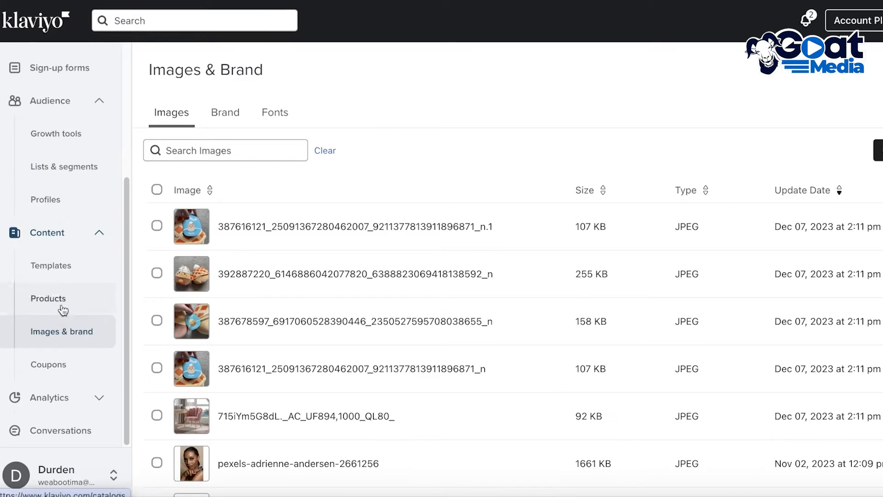
{"action": "scroll", "coordinate": [58, 253], "scroll_direction": "up", "scroll_amount": 5}
{"action": "left_click", "coordinate": [50, 144]}
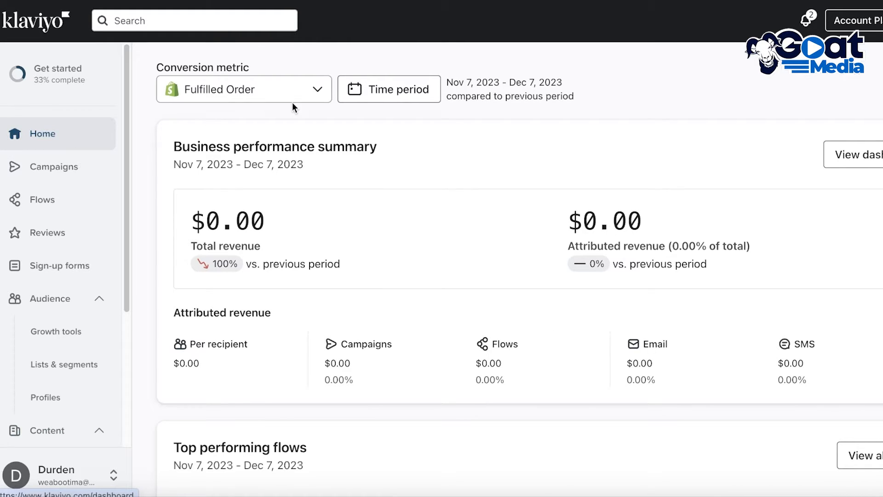
Step: Examine the Home dashboard's conversion metric and time period options, business performance summary, top performing flows and recent campaigns
{"action": "left_click", "coordinate": [292, 87]}
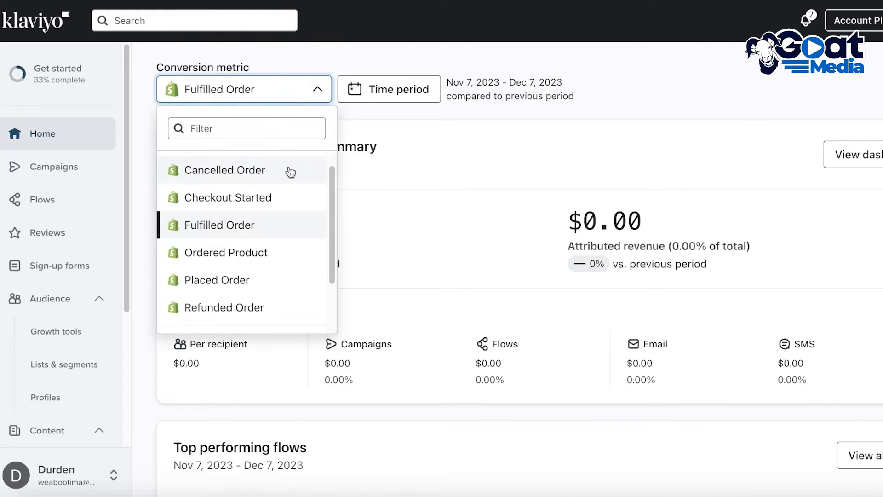
{"action": "scroll", "coordinate": [392, 132], "scroll_direction": "down", "scroll_amount": 1}
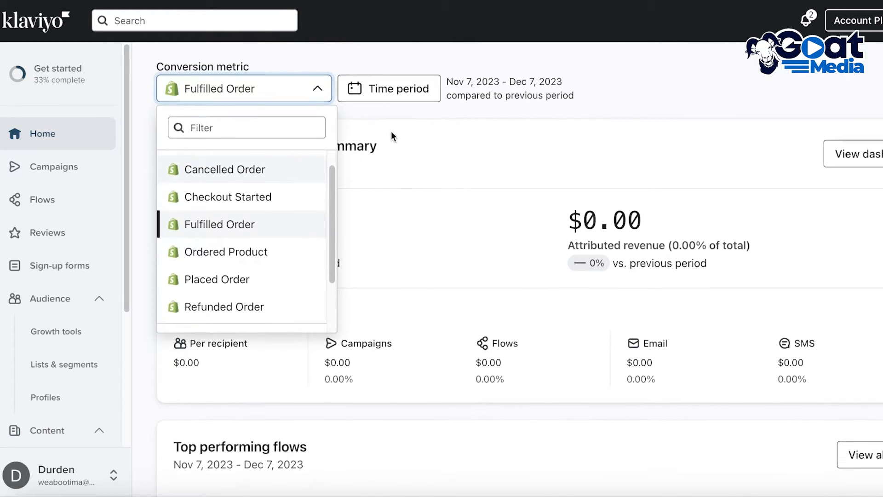
{"action": "left_click", "coordinate": [400, 92]}
{"action": "left_click", "coordinate": [731, 107]}
{"action": "scroll", "coordinate": [733, 113], "scroll_direction": "down", "scroll_amount": 10}
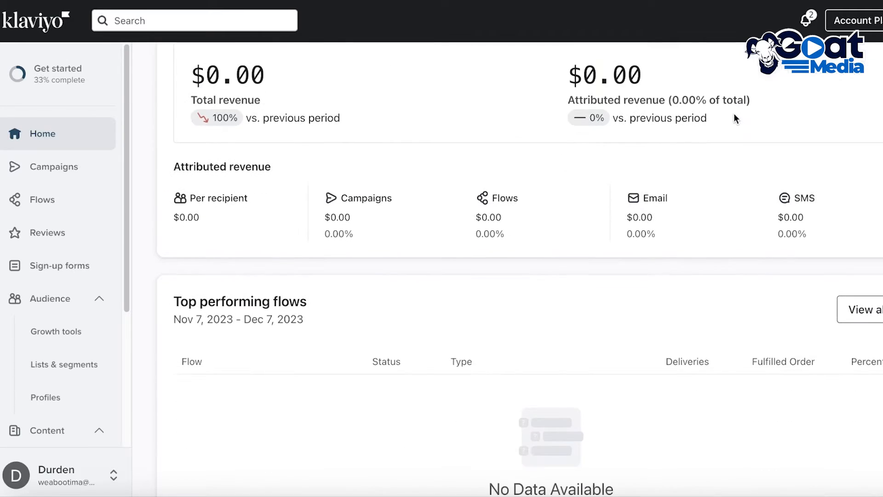
{"action": "scroll", "coordinate": [738, 168], "scroll_direction": "up", "scroll_amount": 3}
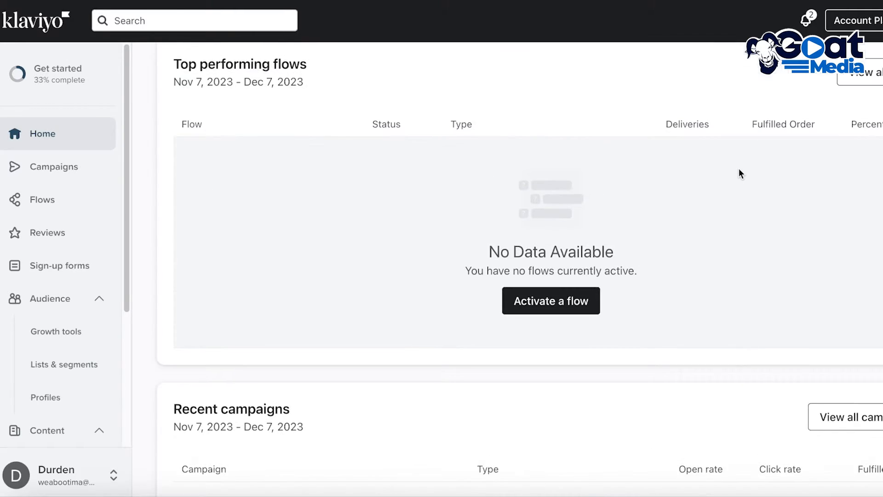
{"action": "scroll", "coordinate": [739, 170], "scroll_direction": "down", "scroll_amount": 6}
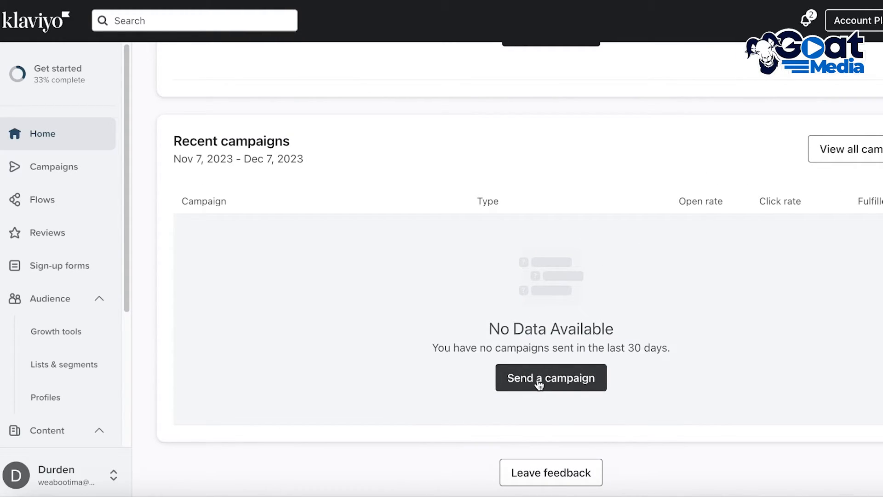
Step: Start creating a new campaign from the dashboard's recent campaigns area and name it Welcome
{"action": "left_click", "coordinate": [539, 385]}
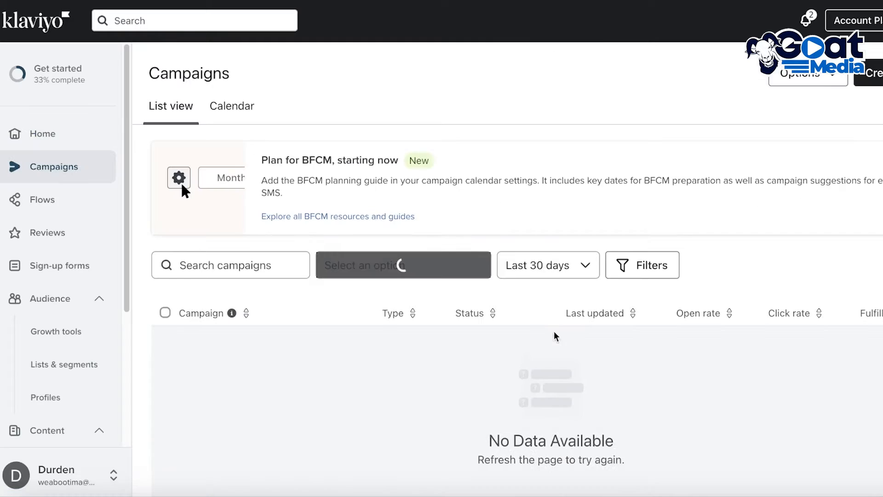
{"action": "scroll", "coordinate": [555, 335], "scroll_direction": "down", "scroll_amount": 1}
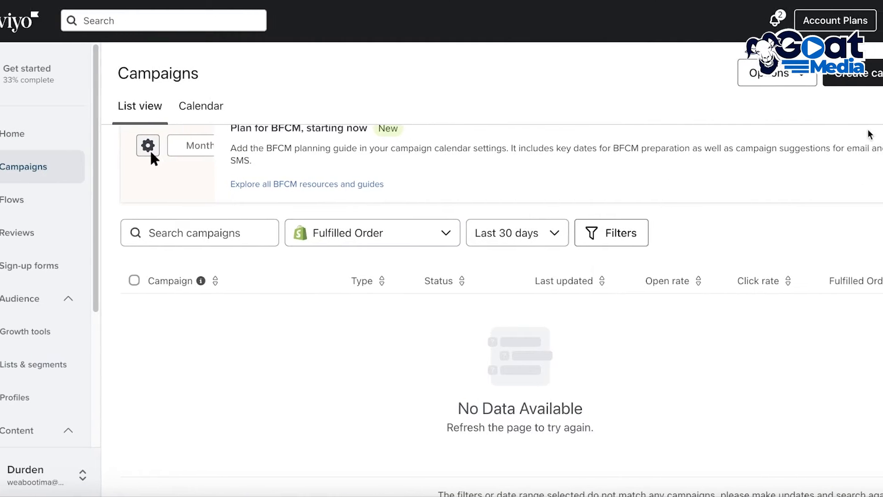
{"action": "left_click", "coordinate": [873, 78]}
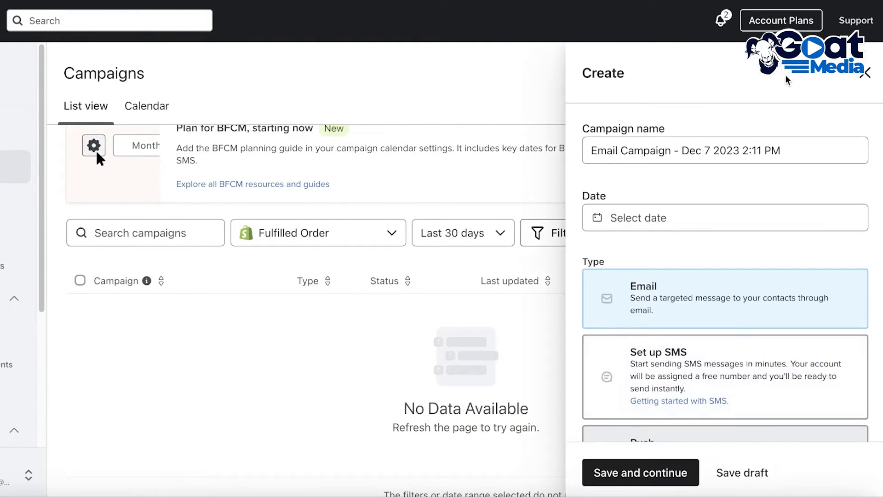
{"action": "triple_click", "coordinate": [725, 141]}
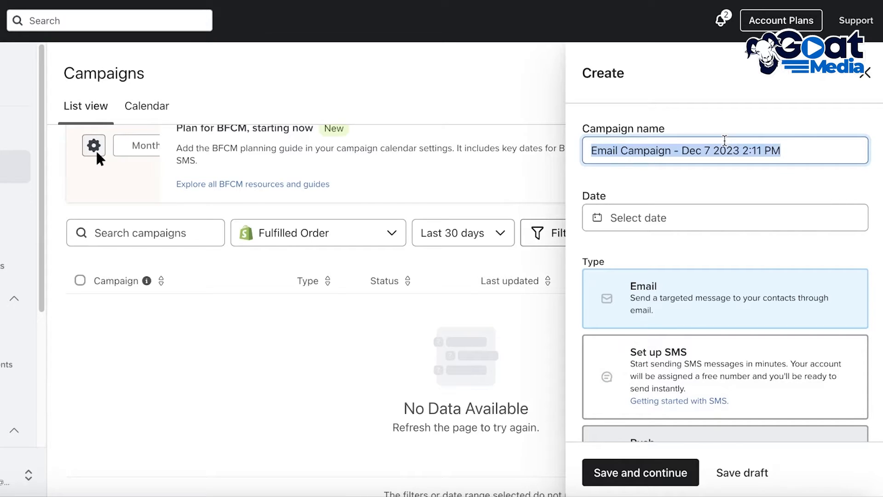
{"action": "type", "text": "A"}
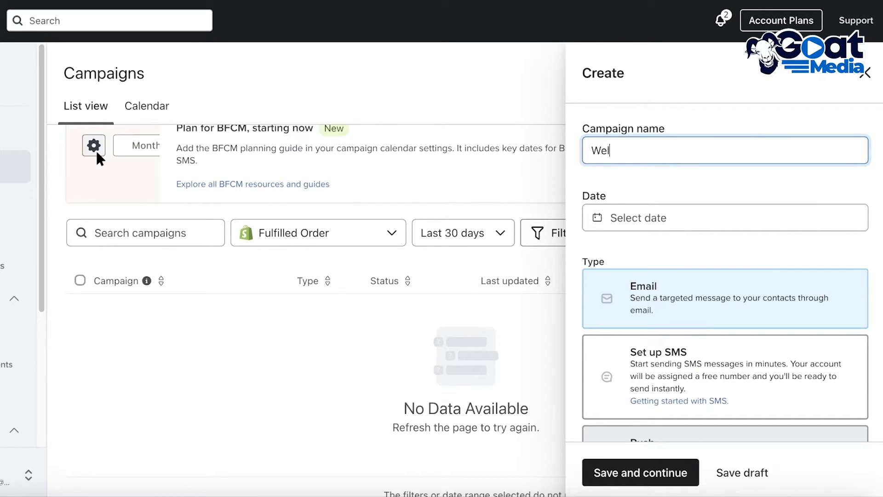
Step: Set the campaign date to December 8, 2023, keep the Email type with no tags, and save to continue
{"action": "left_click", "coordinate": [681, 218]}
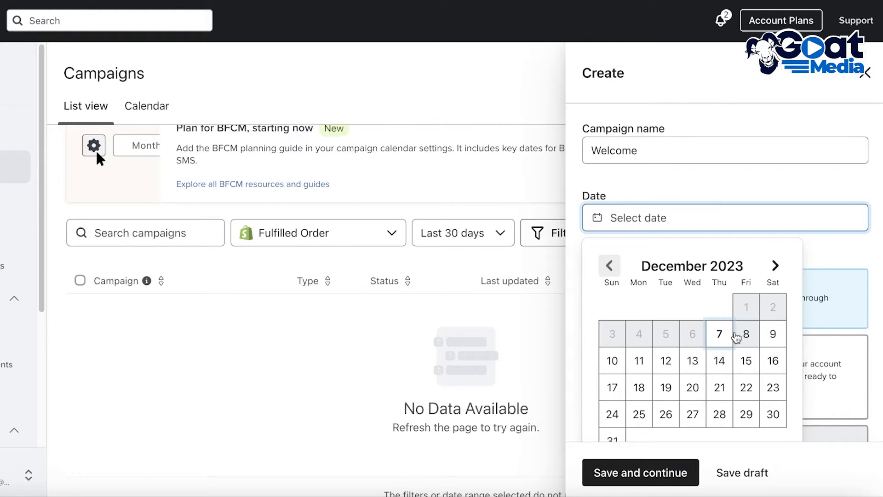
{"action": "left_click", "coordinate": [743, 334]}
{"action": "scroll", "coordinate": [700, 332], "scroll_direction": "down", "scroll_amount": 3}
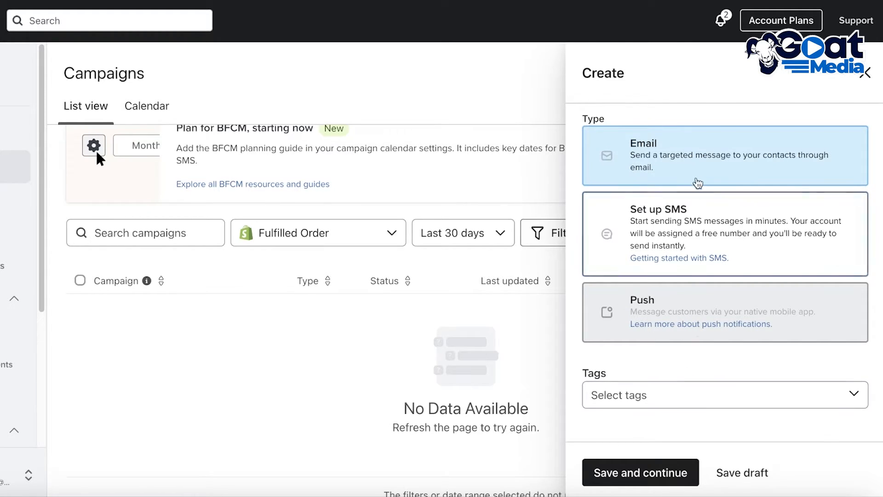
{"action": "left_click", "coordinate": [652, 401]}
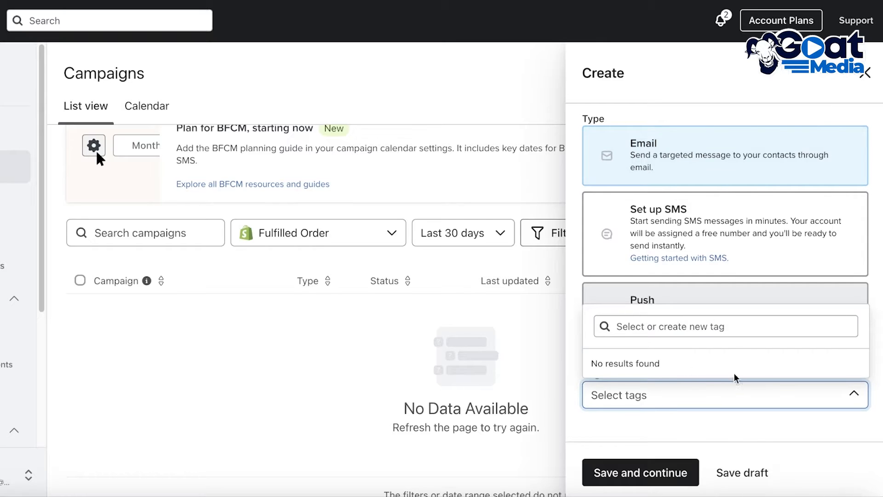
{"action": "left_click", "coordinate": [729, 328]}
{"action": "left_click", "coordinate": [754, 430]}
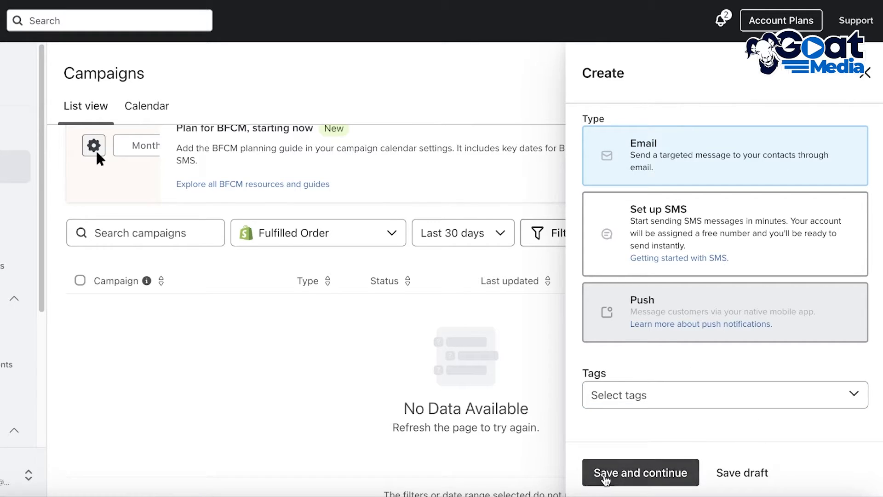
{"action": "left_click", "coordinate": [604, 476]}
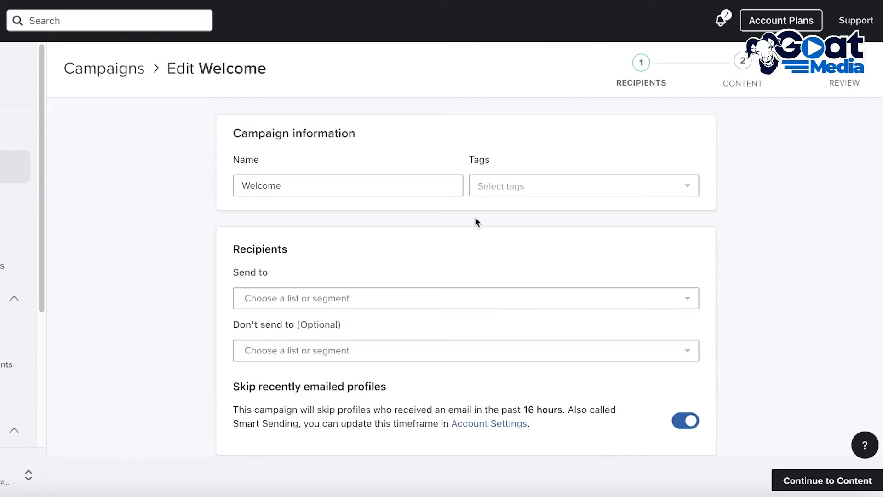
Step: Check the campaign's name and tag options, and choose Newsletter as the list to send to
{"action": "left_click", "coordinate": [370, 188]}
{"action": "left_click", "coordinate": [528, 187]}
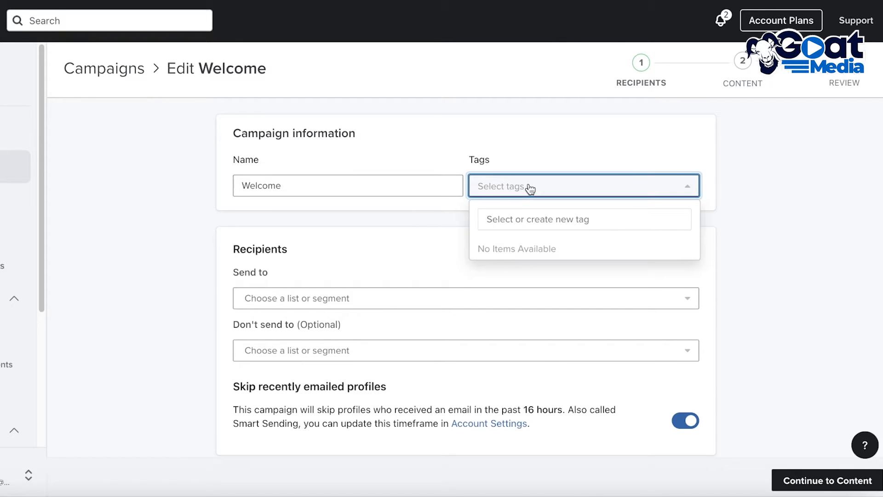
{"action": "left_click", "coordinate": [348, 297]}
{"action": "scroll", "coordinate": [546, 243], "scroll_direction": "down", "scroll_amount": 3}
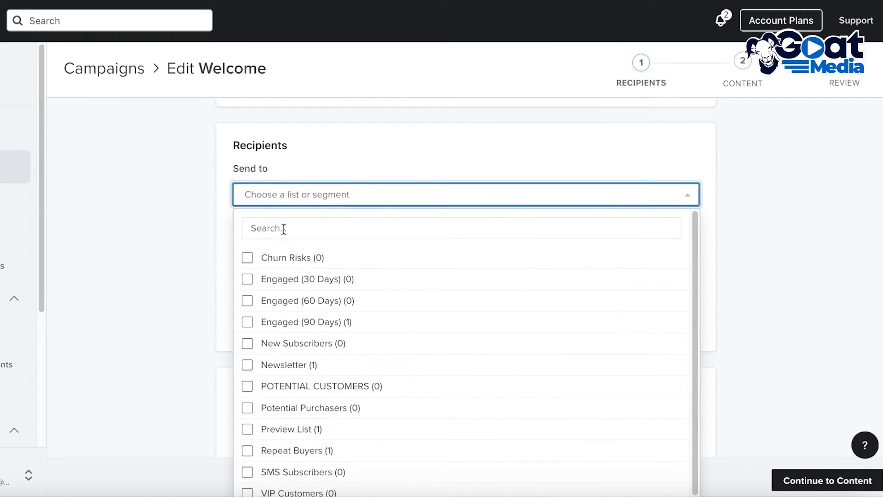
{"action": "scroll", "coordinate": [322, 304], "scroll_direction": "down", "scroll_amount": 2}
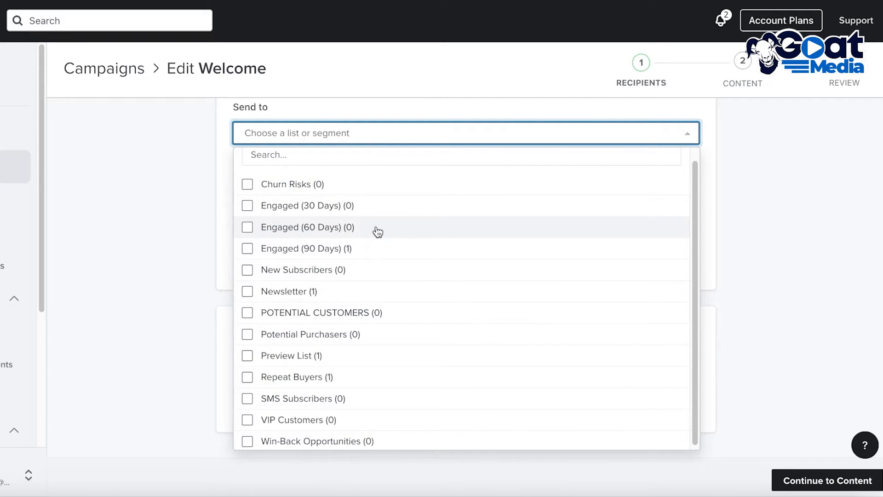
{"action": "scroll", "coordinate": [368, 248], "scroll_direction": "down", "scroll_amount": 1}
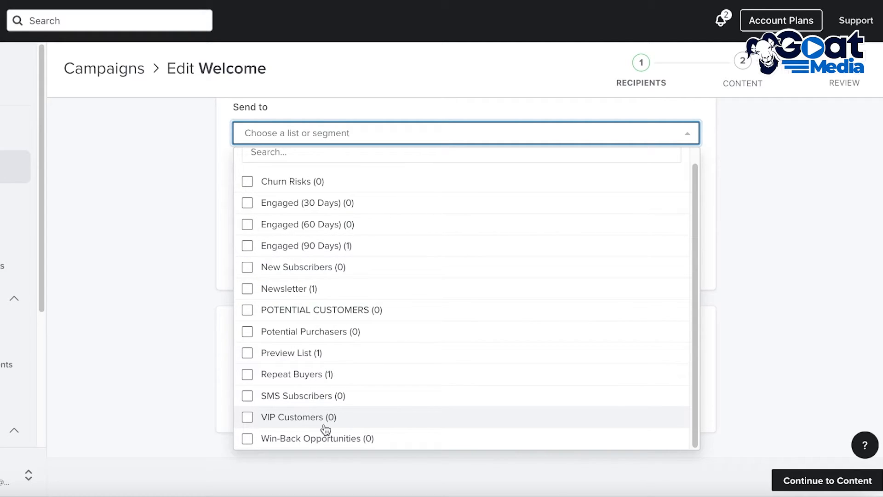
{"action": "left_click", "coordinate": [303, 289]}
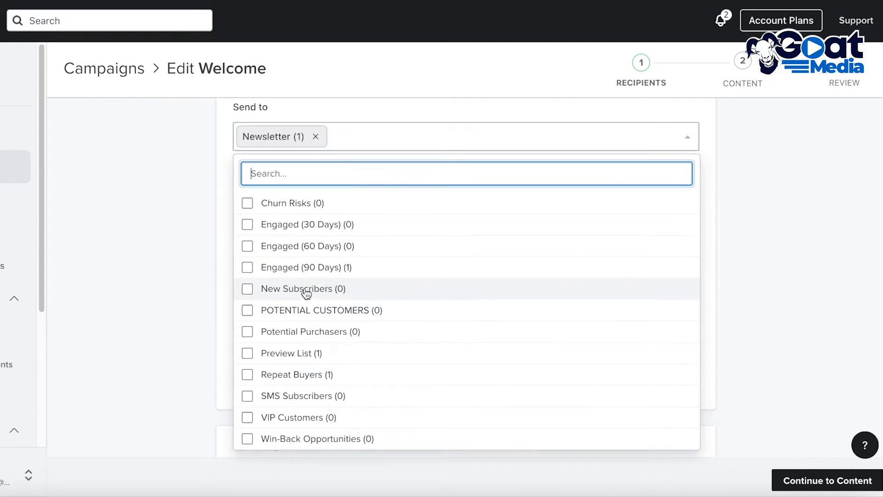
{"action": "left_click", "coordinate": [832, 178]}
Step: Examine the lists and segments that can be excluded from the campaign, and close the choices without selecting any
{"action": "left_click", "coordinate": [530, 200]}
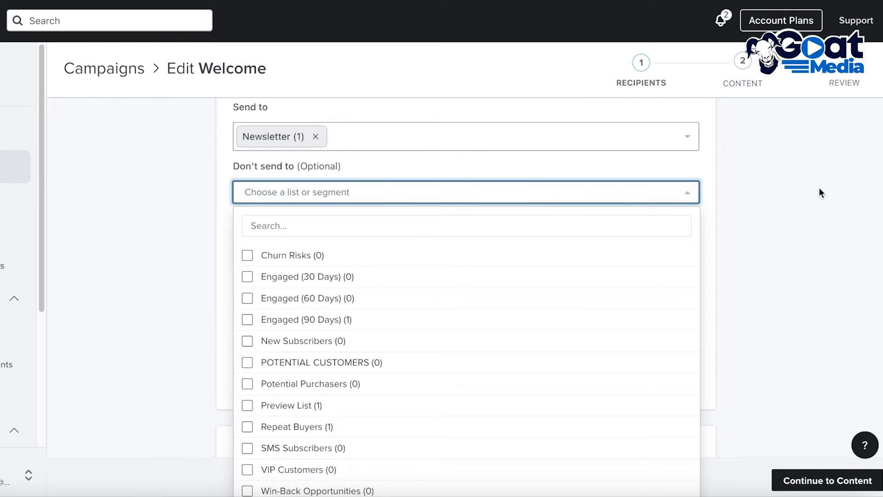
{"action": "left_click", "coordinate": [797, 192]}
{"action": "left_click", "coordinate": [510, 193]}
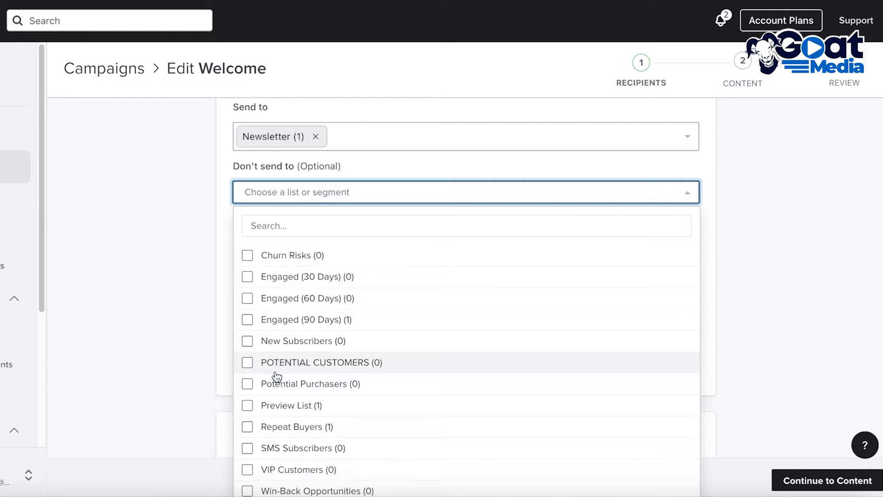
{"action": "scroll", "coordinate": [368, 230], "scroll_direction": "down", "scroll_amount": 2}
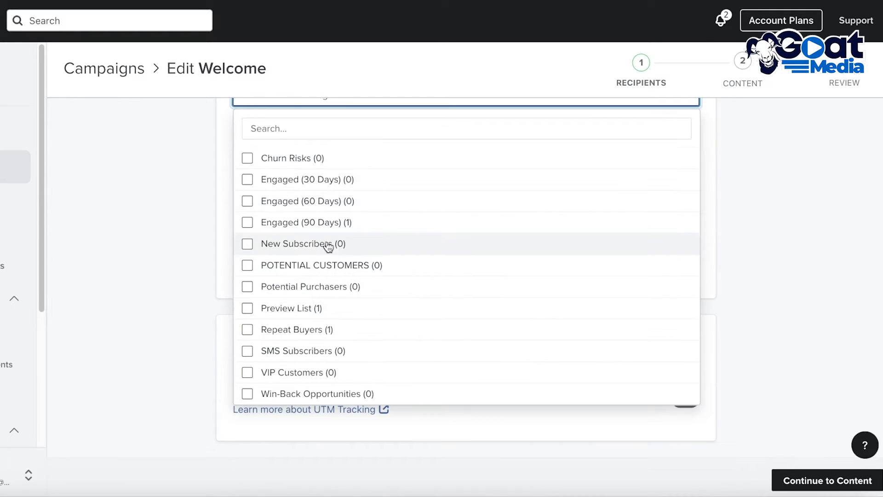
{"action": "scroll", "coordinate": [797, 221], "scroll_direction": "up", "scroll_amount": 1}
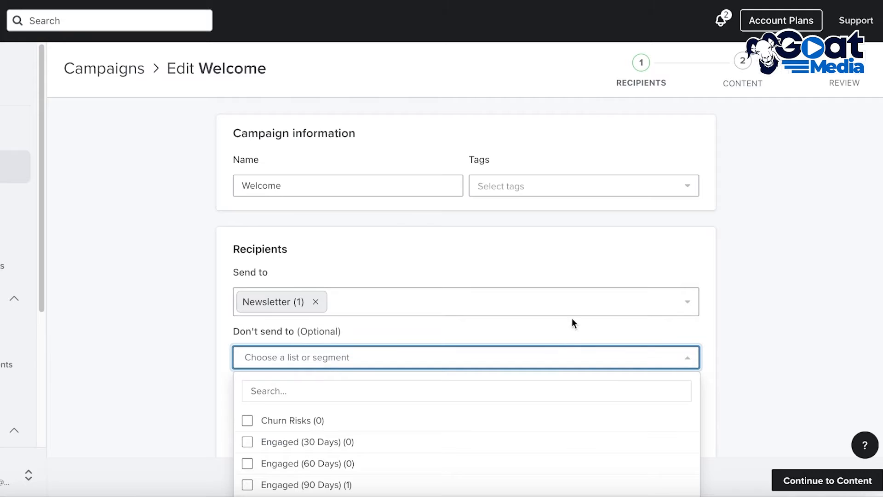
{"action": "left_click", "coordinate": [569, 353]}
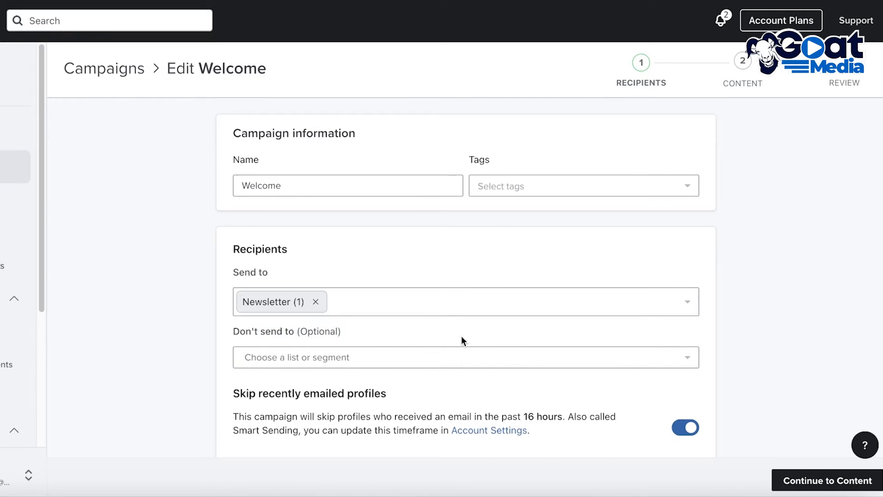
Step: Turn off skipping recently emailed profiles for the Welcome campaign
{"action": "scroll", "coordinate": [506, 347], "scroll_direction": "down", "scroll_amount": 1}
{"action": "scroll", "coordinate": [489, 331], "scroll_direction": "down", "scroll_amount": 1}
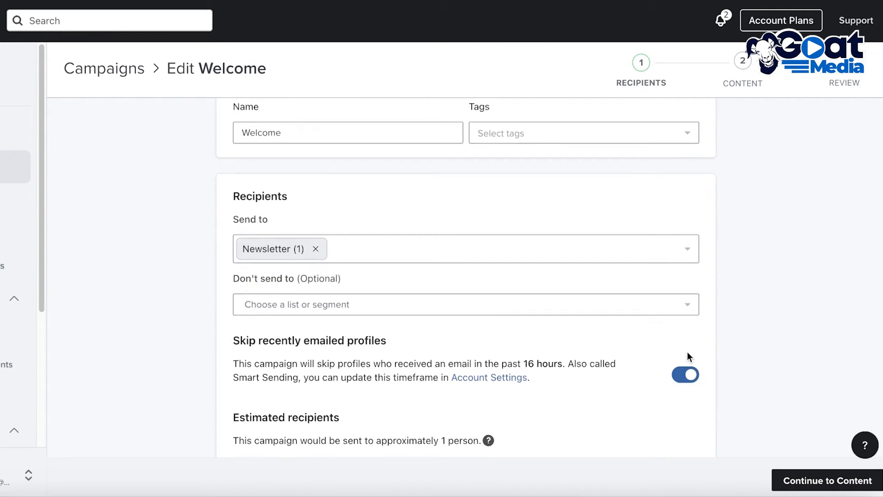
{"action": "scroll", "coordinate": [690, 364], "scroll_direction": "down", "scroll_amount": 3}
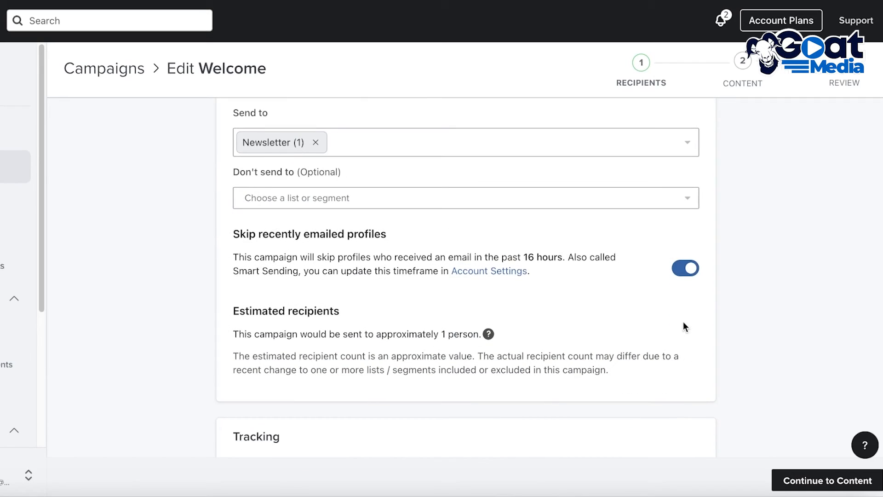
{"action": "left_click", "coordinate": [693, 270]}
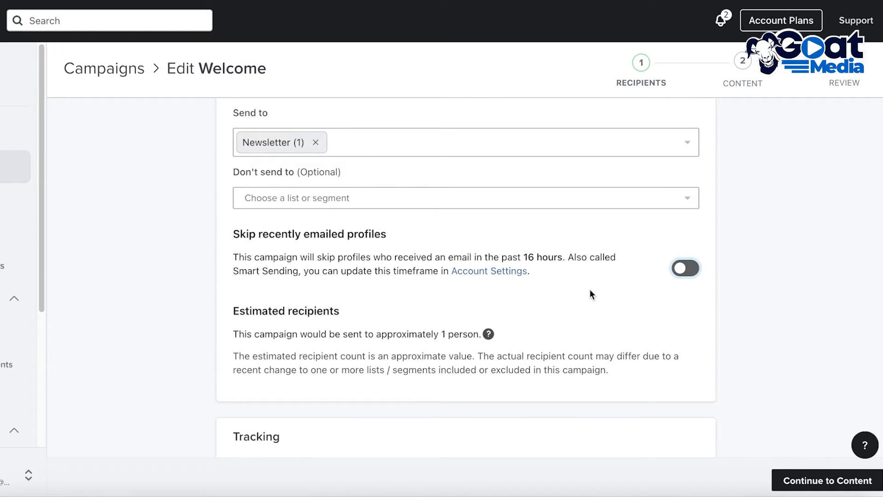
Step: Turn on tracking parameters for the campaign, and enable customized tracking parameters to show the UTM values
{"action": "scroll", "coordinate": [583, 300], "scroll_direction": "down", "scroll_amount": 3}
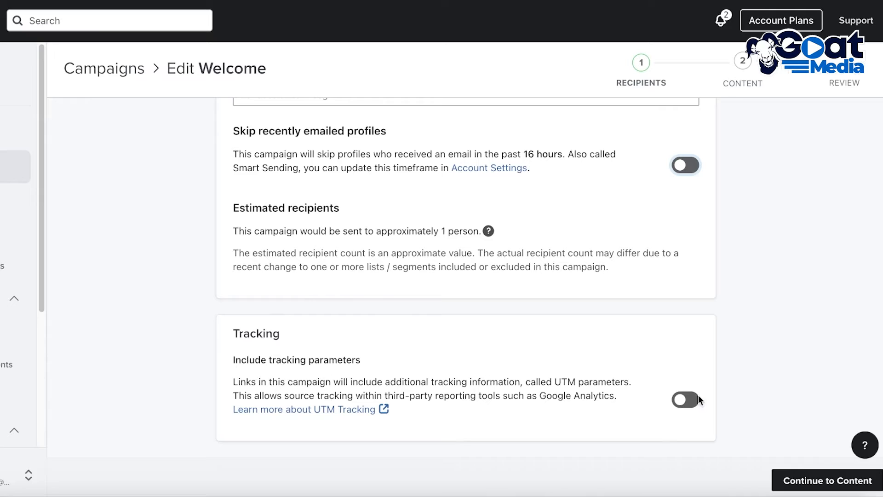
{"action": "left_click", "coordinate": [685, 399]}
{"action": "scroll", "coordinate": [693, 368], "scroll_direction": "down", "scroll_amount": 2}
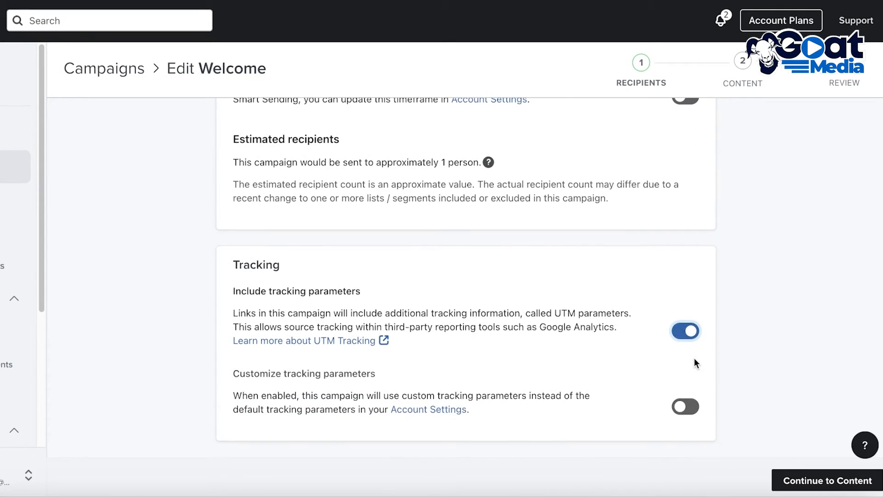
{"action": "left_click", "coordinate": [683, 405]}
{"action": "scroll", "coordinate": [682, 401], "scroll_direction": "down", "scroll_amount": 5}
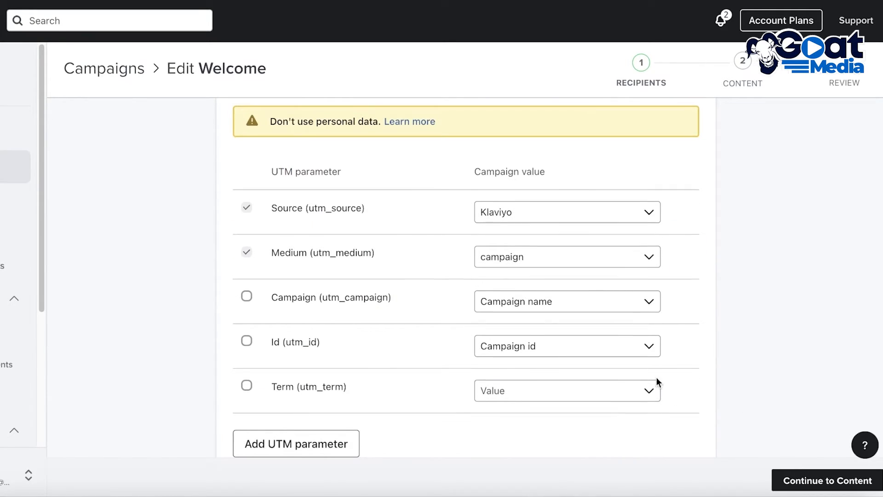
Step: Turn off customized tracking parameters for the Welcome campaign, and continue to its content
{"action": "scroll", "coordinate": [667, 359], "scroll_direction": "up", "scroll_amount": 4}
{"action": "left_click", "coordinate": [686, 231]}
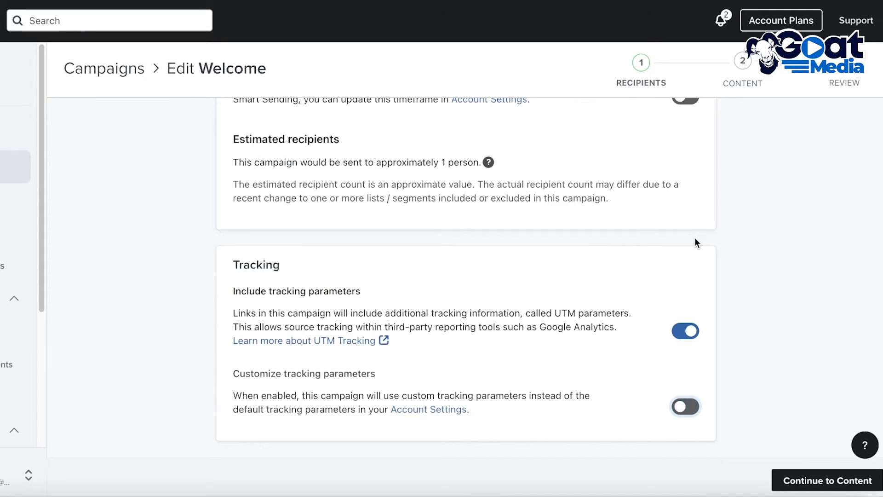
{"action": "left_click", "coordinate": [808, 483]}
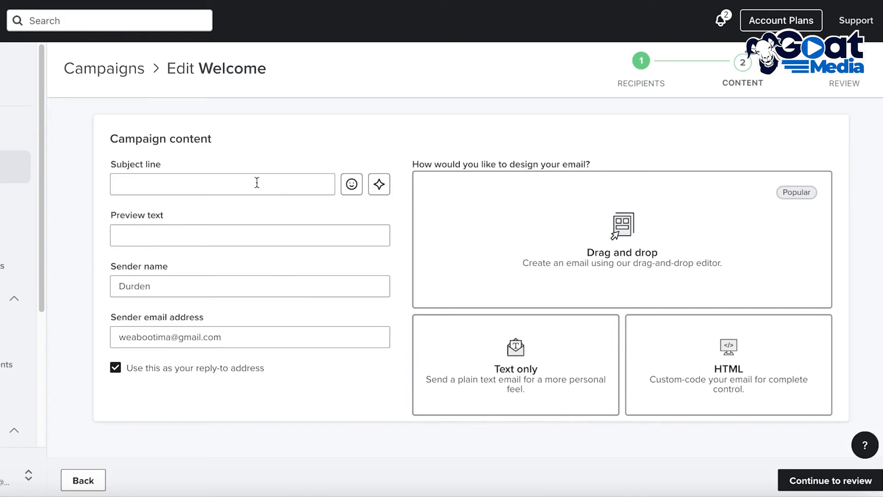
Step: Set the campaign's subject line to "Winter IS HERE!" and the preview text to "Sale of the year"
{"action": "left_click", "coordinate": [257, 183]}
{"action": "left_click", "coordinate": [242, 230]}
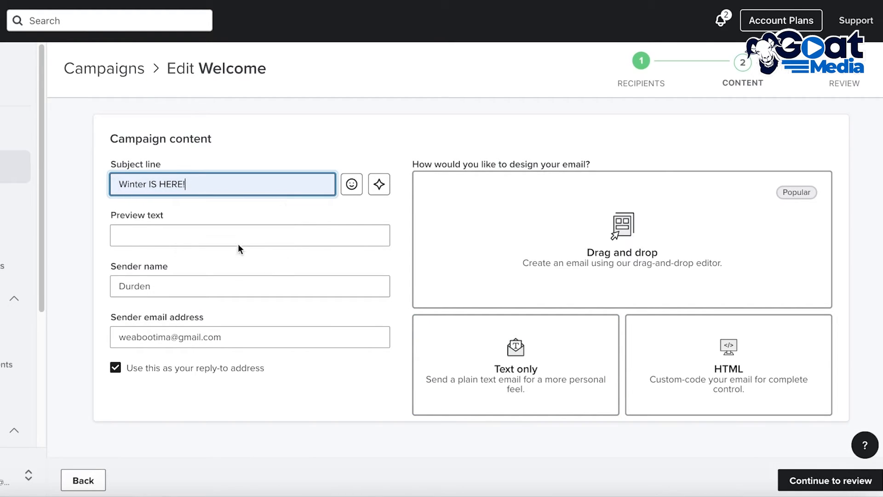
{"action": "left_click", "coordinate": [235, 232]}
{"action": "left_click", "coordinate": [233, 269]}
{"action": "left_click", "coordinate": [225, 280]}
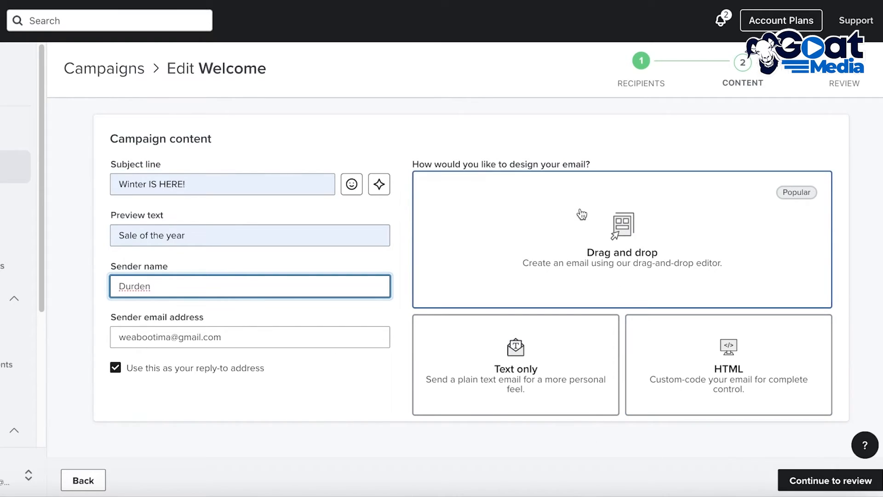
Step: Choose the drag-and-drop email design and apply the "New Year New You Clearance Deals" template to the campaign
{"action": "left_click", "coordinate": [631, 225]}
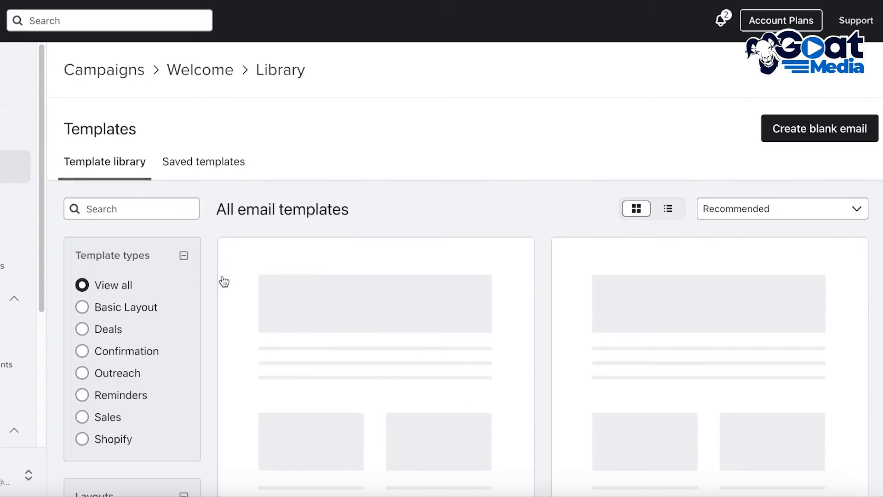
{"action": "scroll", "coordinate": [421, 266], "scroll_direction": "down", "scroll_amount": 3}
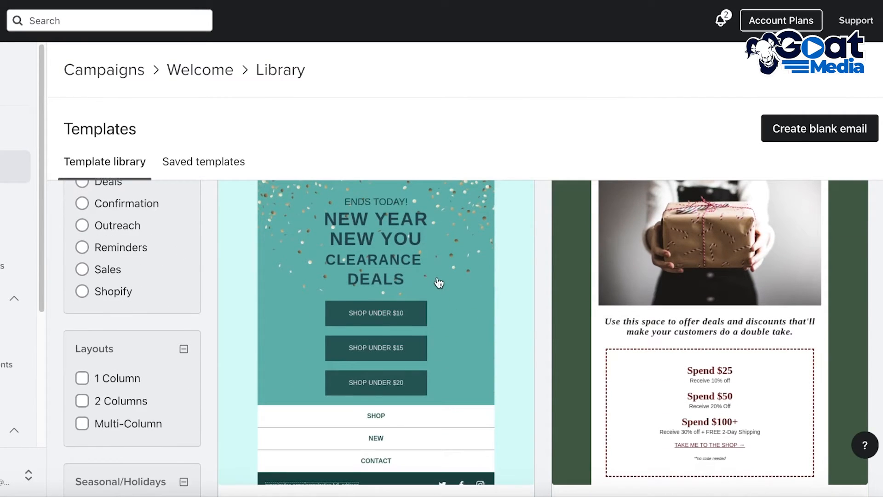
{"action": "left_click", "coordinate": [439, 283]}
{"action": "left_click", "coordinate": [699, 472]}
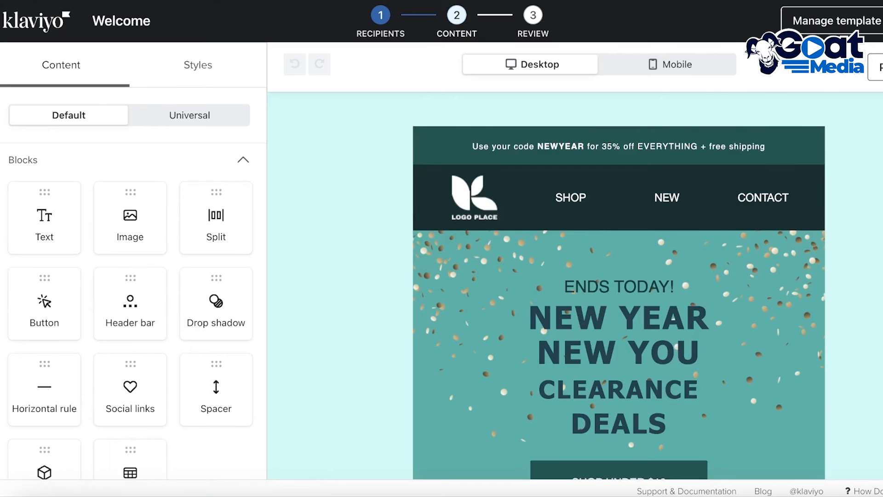
{"action": "scroll", "coordinate": [636, 174], "scroll_direction": "down", "scroll_amount": 1}
{"action": "left_click", "coordinate": [467, 174]}
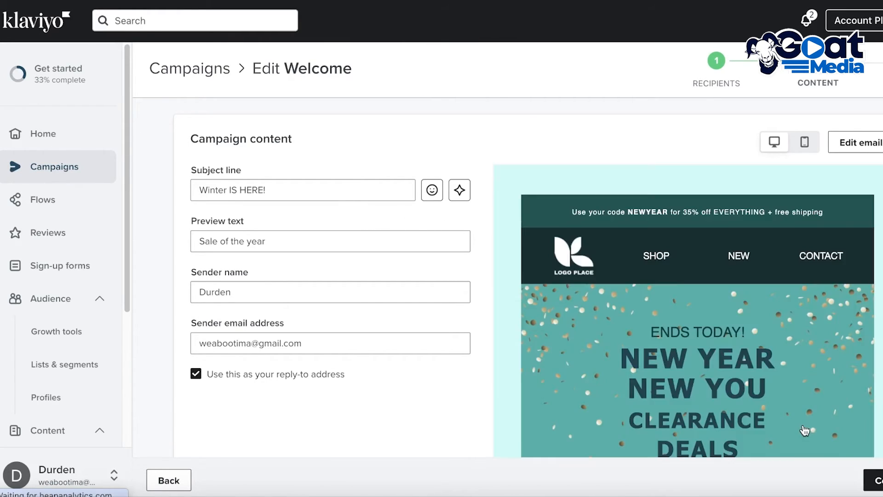
Step: Continue through the campaign review to scheduling, and set the send type to Gradual send over several hours
{"action": "left_click", "coordinate": [874, 481]}
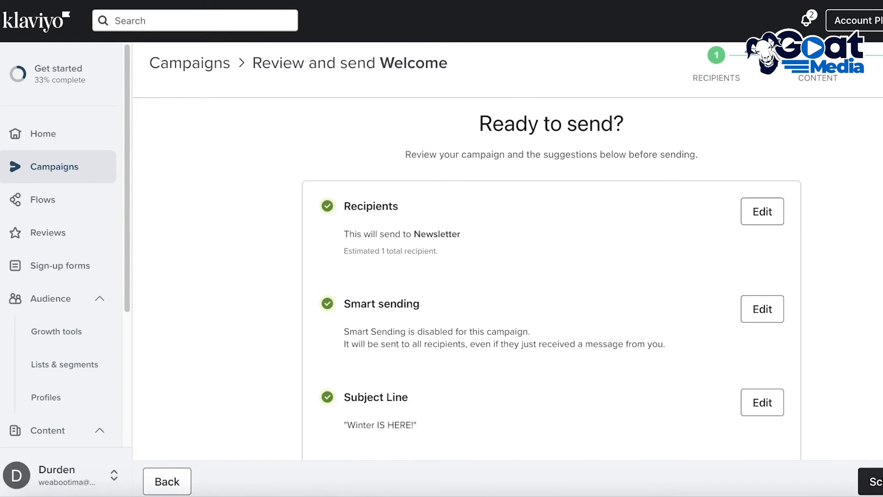
{"action": "left_click", "coordinate": [874, 480]}
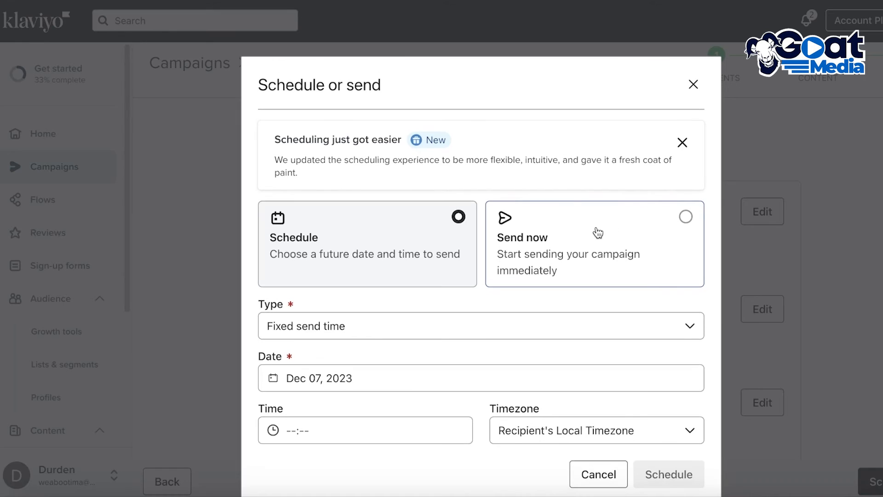
{"action": "scroll", "coordinate": [348, 189], "scroll_direction": "down", "scroll_amount": 2}
{"action": "left_click", "coordinate": [345, 263]}
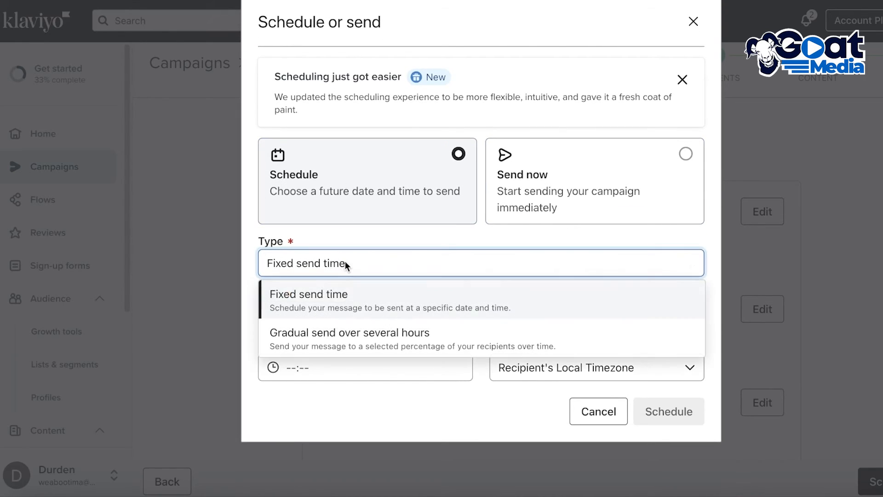
{"action": "left_click", "coordinate": [379, 352]}
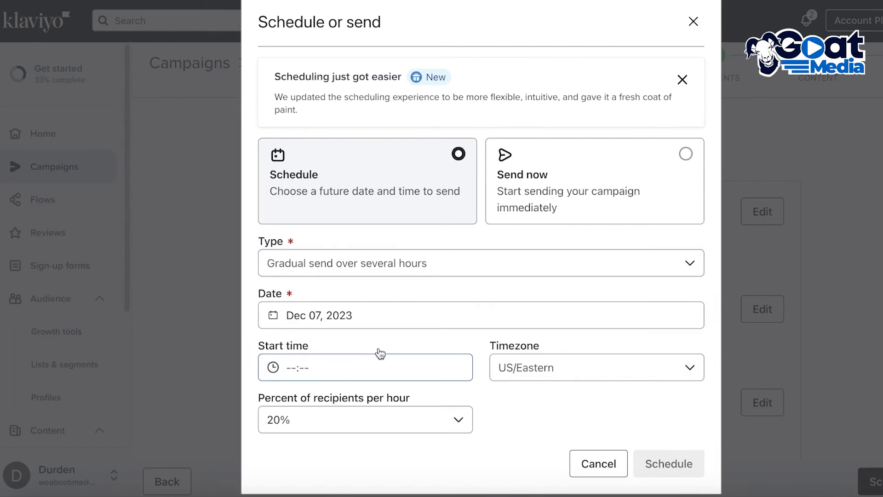
Step: Set the campaign's start time to 1:00 PM
{"action": "left_click", "coordinate": [384, 371]}
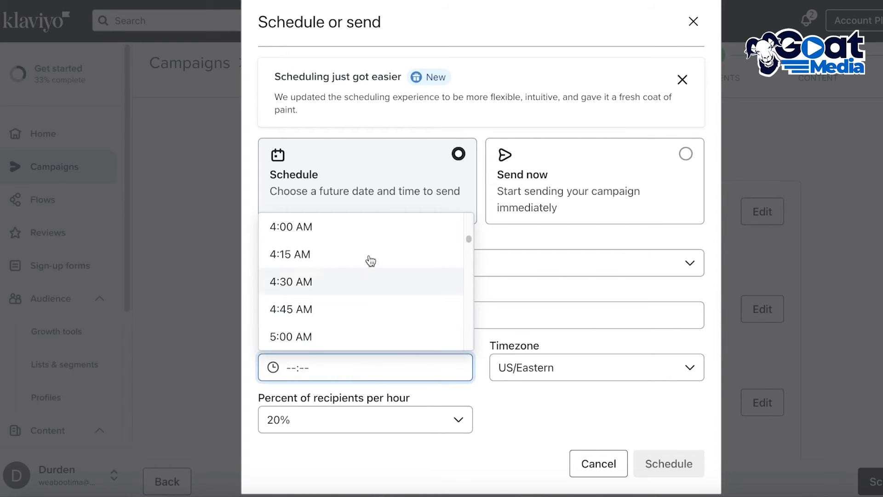
{"action": "scroll", "coordinate": [368, 278], "scroll_direction": "down", "scroll_amount": 5}
{"action": "scroll", "coordinate": [368, 278], "scroll_direction": "down", "scroll_amount": 10}
{"action": "scroll", "coordinate": [366, 281], "scroll_direction": "up", "scroll_amount": 3}
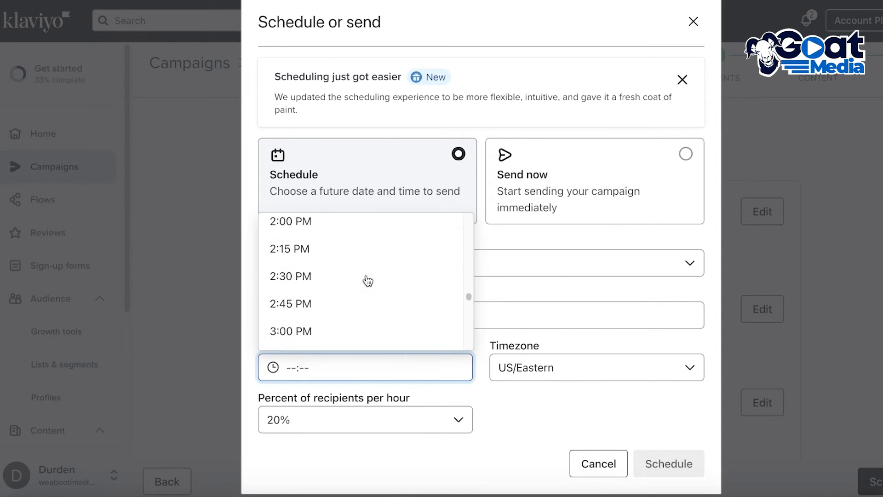
{"action": "scroll", "coordinate": [335, 246], "scroll_direction": "up", "scroll_amount": 5}
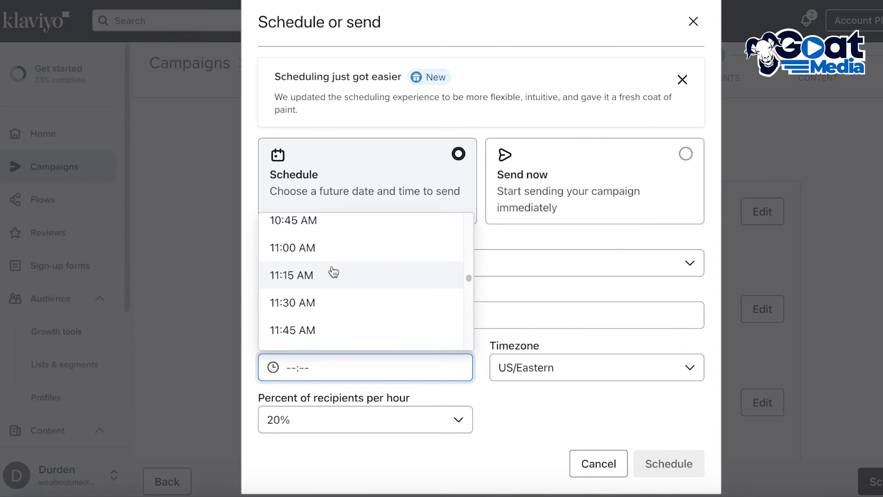
{"action": "scroll", "coordinate": [333, 271], "scroll_direction": "up", "scroll_amount": 7}
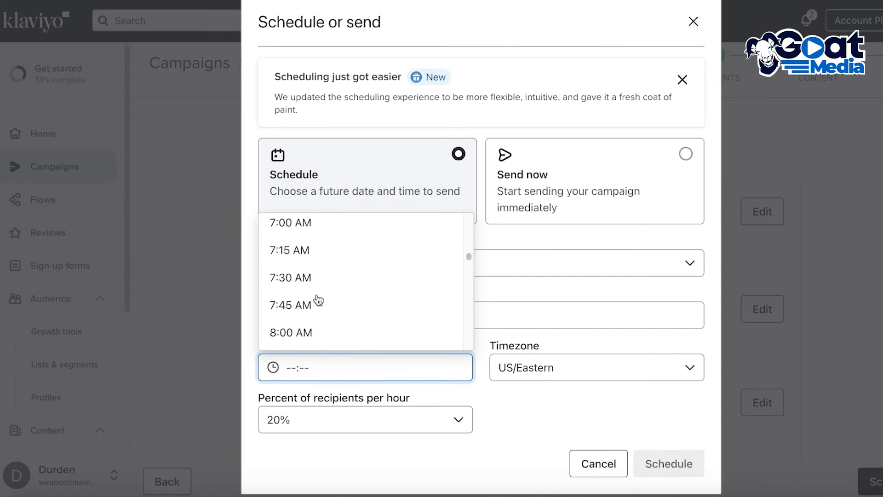
{"action": "scroll", "coordinate": [312, 302], "scroll_direction": "down", "scroll_amount": 1}
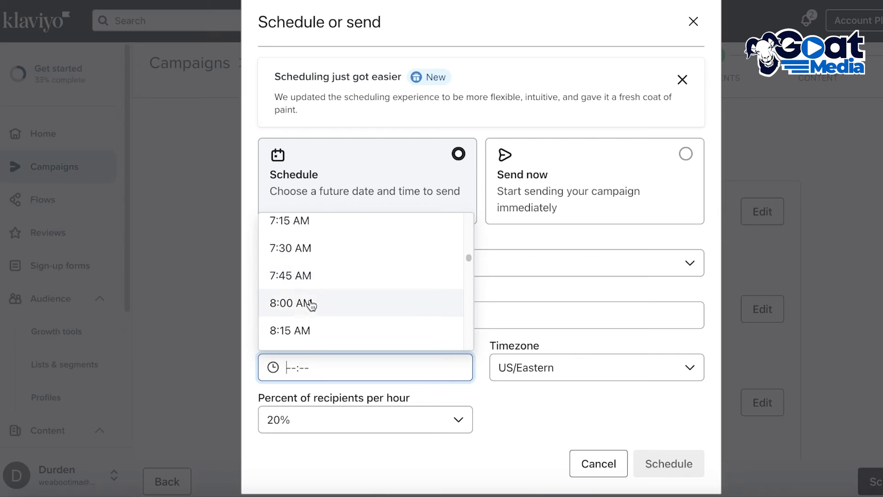
{"action": "scroll", "coordinate": [312, 304], "scroll_direction": "down", "scroll_amount": 6}
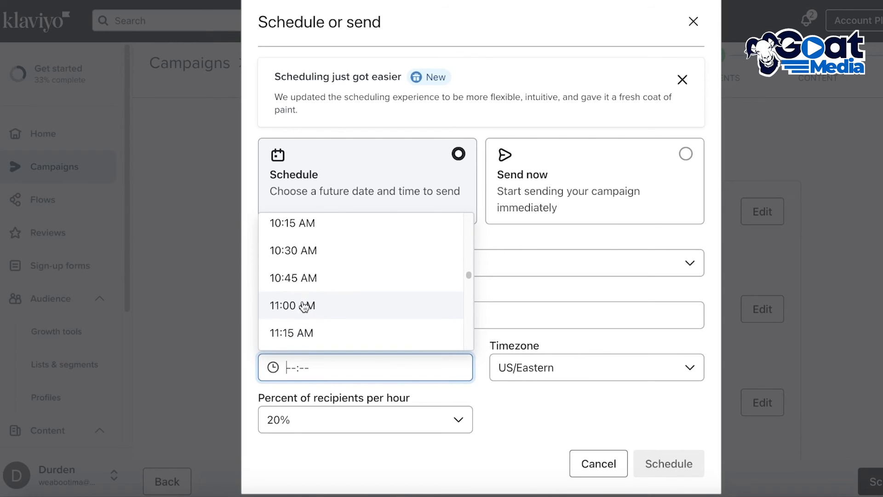
{"action": "scroll", "coordinate": [306, 304], "scroll_direction": "down", "scroll_amount": 11}
{"action": "scroll", "coordinate": [317, 276], "scroll_direction": "up", "scroll_amount": 1}
{"action": "left_click", "coordinate": [318, 263]}
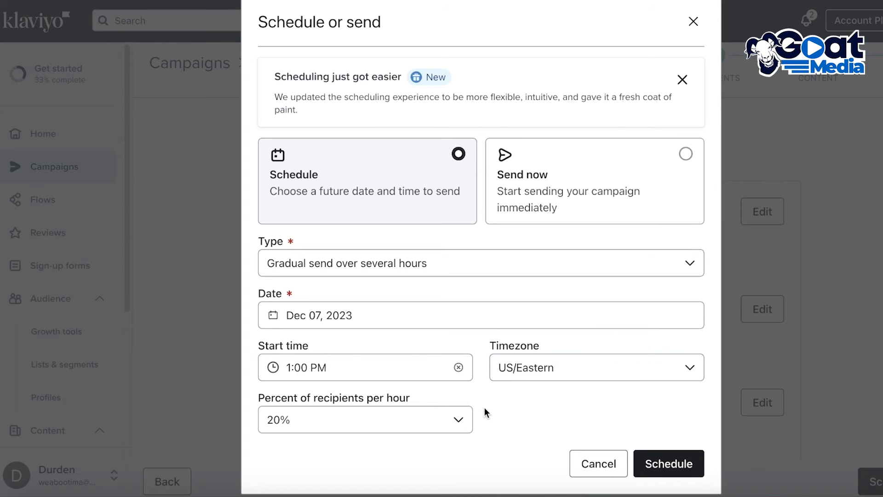
Step: Set the percent of recipients per hour to 33% and schedule the Welcome campaign
{"action": "left_click", "coordinate": [456, 419]}
{"action": "scroll", "coordinate": [345, 321], "scroll_direction": "down", "scroll_amount": 1}
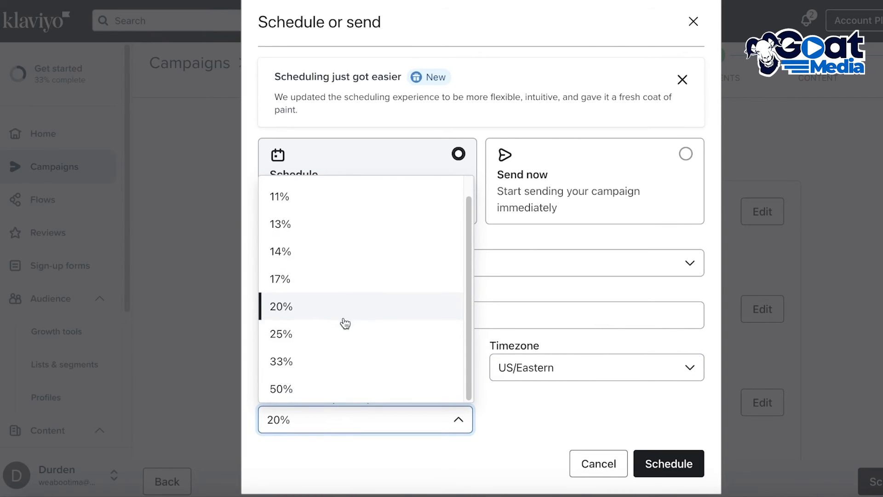
{"action": "left_click", "coordinate": [339, 365]}
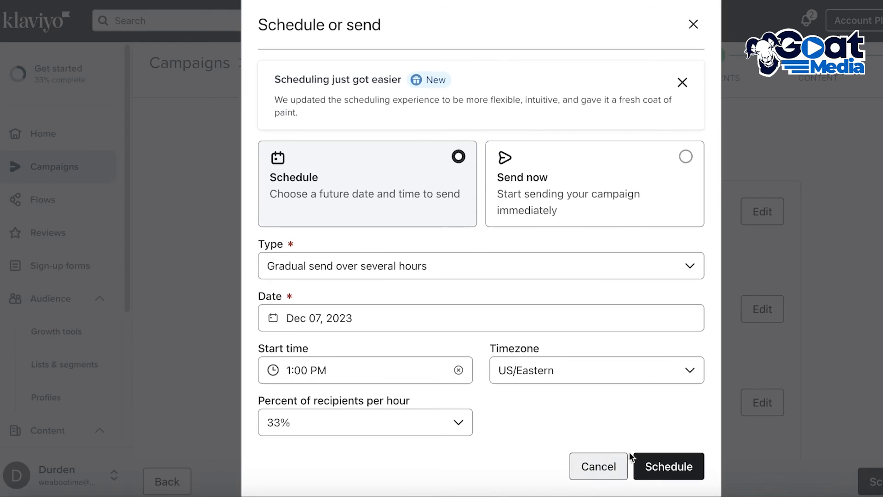
{"action": "left_click", "coordinate": [650, 467]}
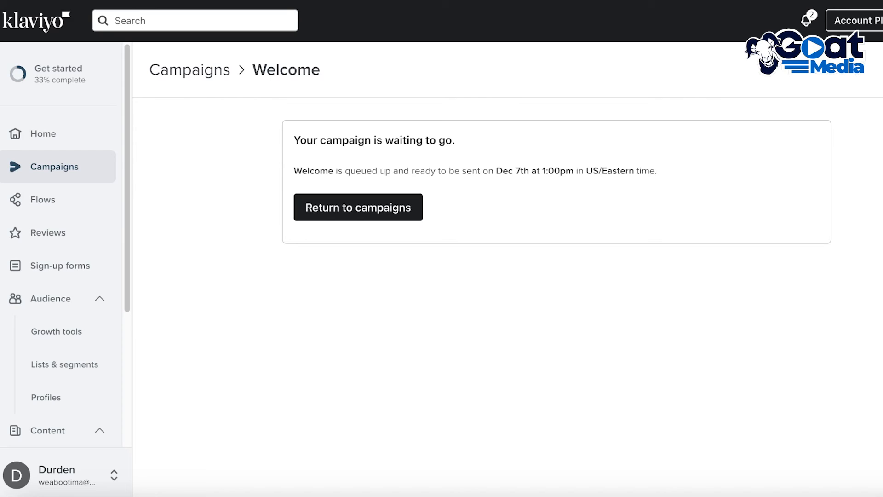
Step: Switch to the Shopify admin to view the store's customer list, and return to the store's home overview
{"action": "left_click", "coordinate": [460, 1]}
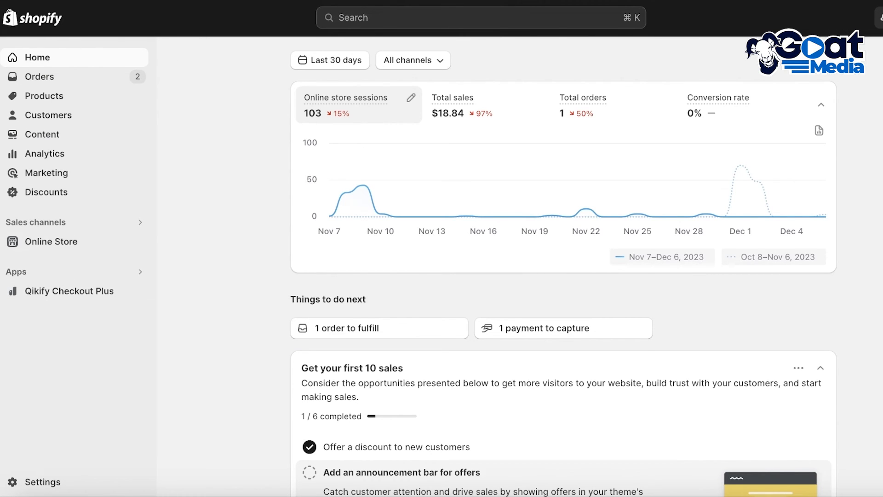
{"action": "left_click", "coordinate": [75, 115]}
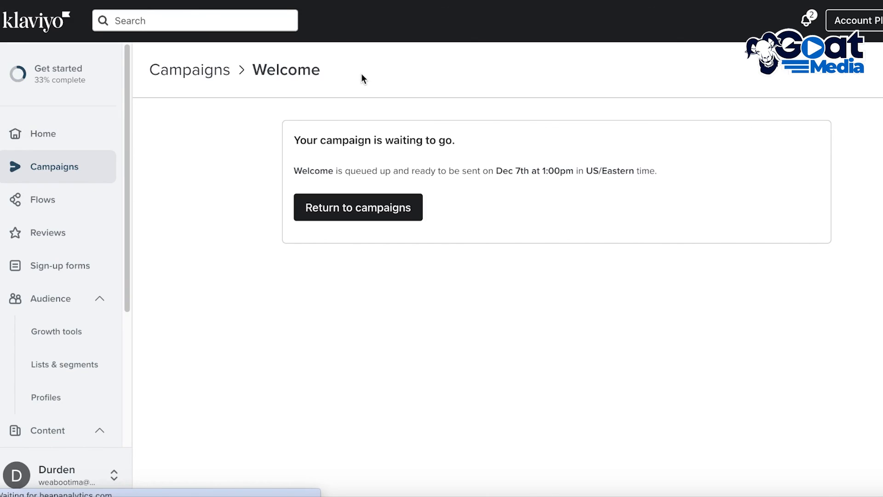
{"action": "scroll", "coordinate": [536, 106], "scroll_direction": "down", "scroll_amount": 5}
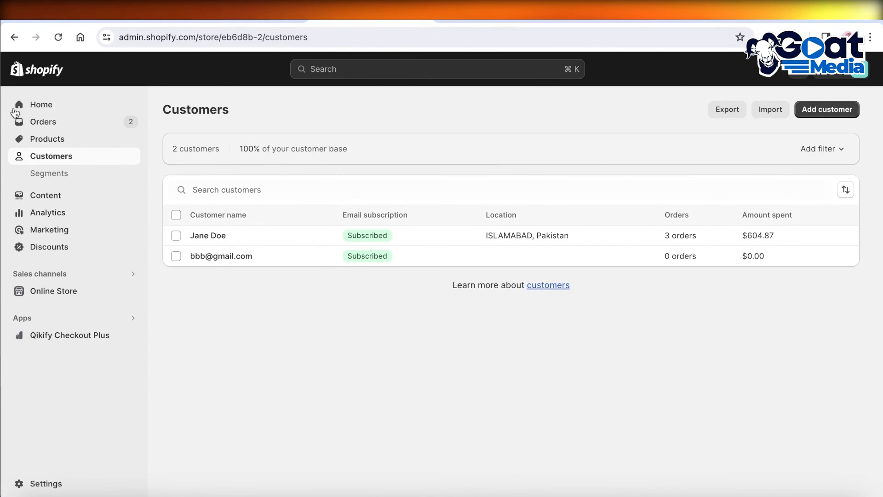
{"action": "left_click", "coordinate": [51, 109]}
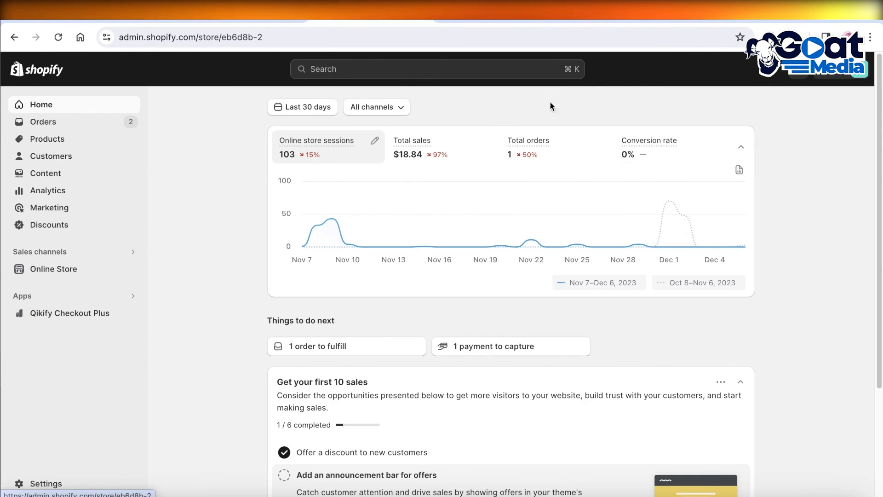